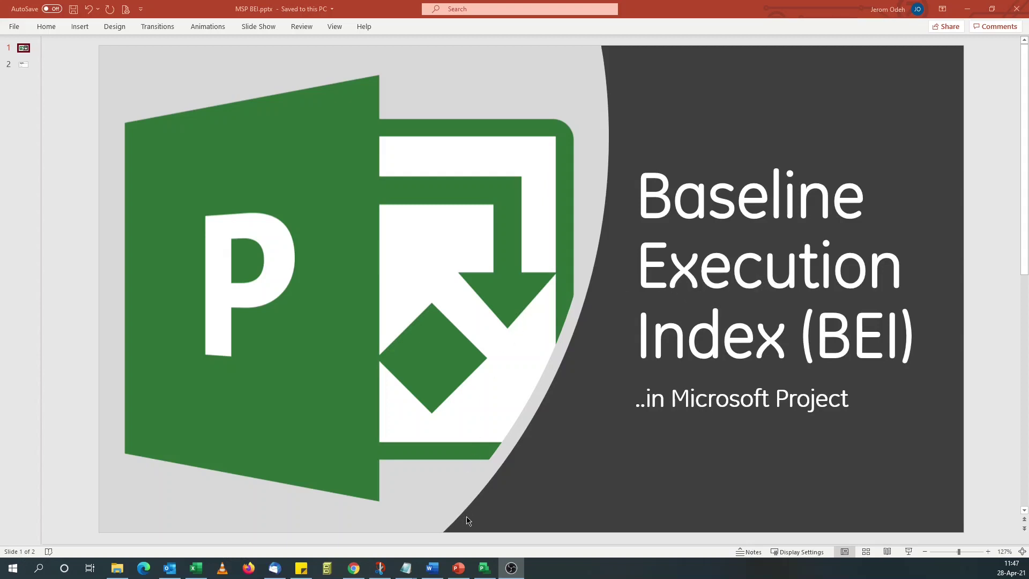
Bring up the Baseline Achieved 'The Baseline Execution Index' article in Chrome and scroll to its Revised Formula.
{"action": "left_click", "coordinate": [357, 569]}
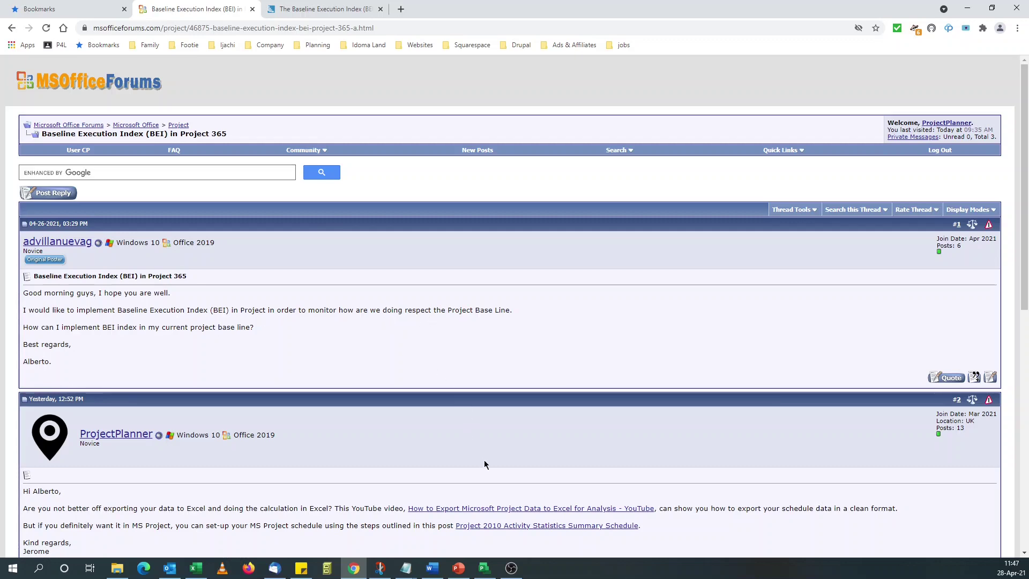
{"action": "left_click", "coordinate": [349, 10]}
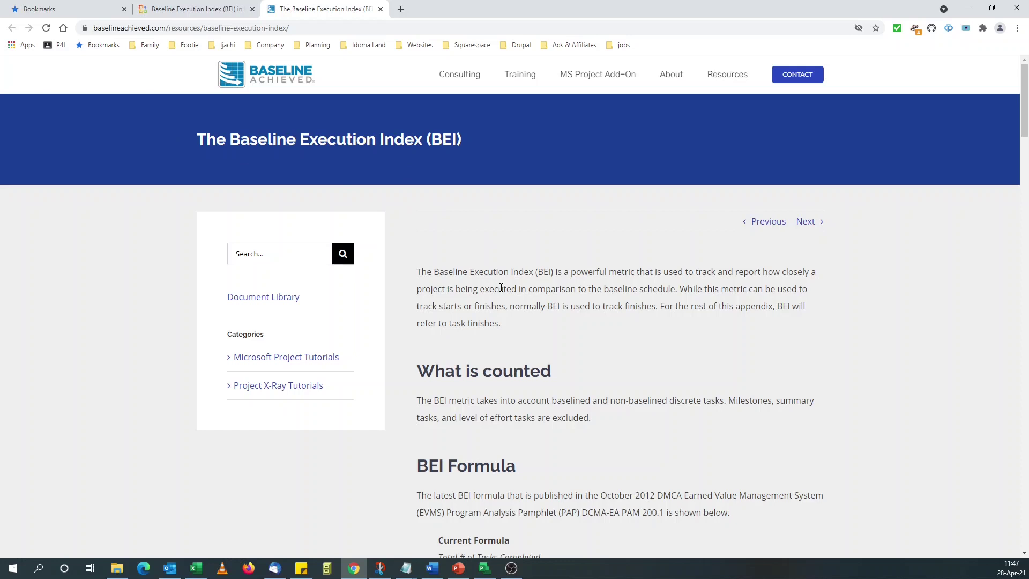
{"action": "scroll", "coordinate": [501, 288], "scroll_direction": "down", "scroll_amount": 10}
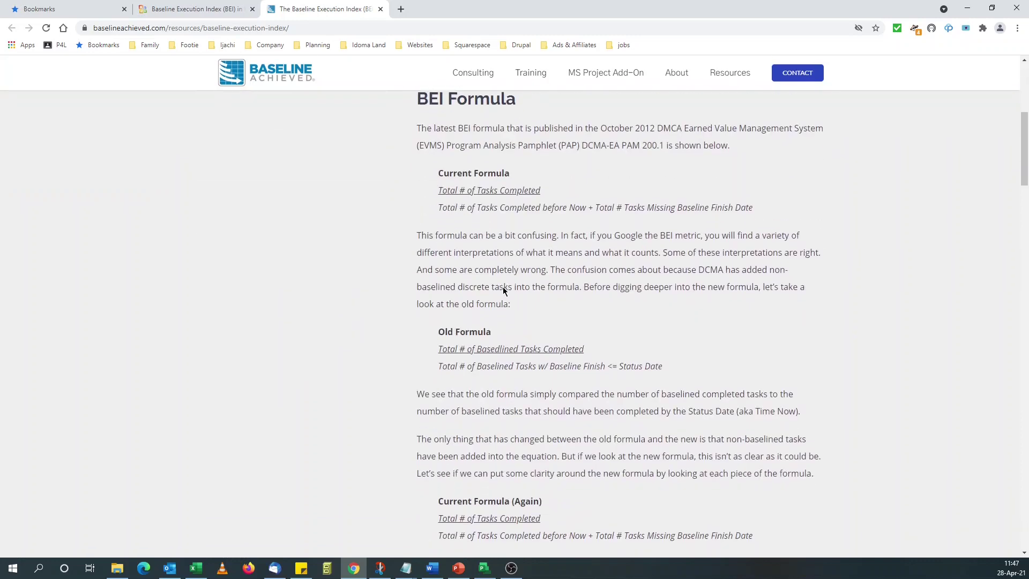
{"action": "scroll", "coordinate": [503, 286], "scroll_direction": "down", "scroll_amount": 11}
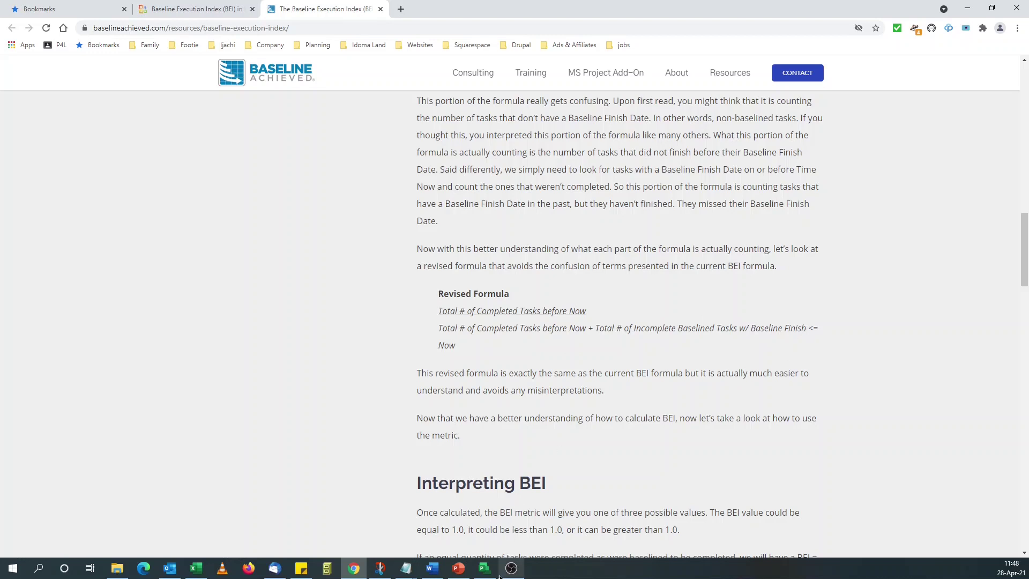
Show PowerPoint's BEI Calculation slide (slide 2), then switch to MSP BEI Calc.mpp in Project.
{"action": "left_click", "coordinate": [458, 568]}
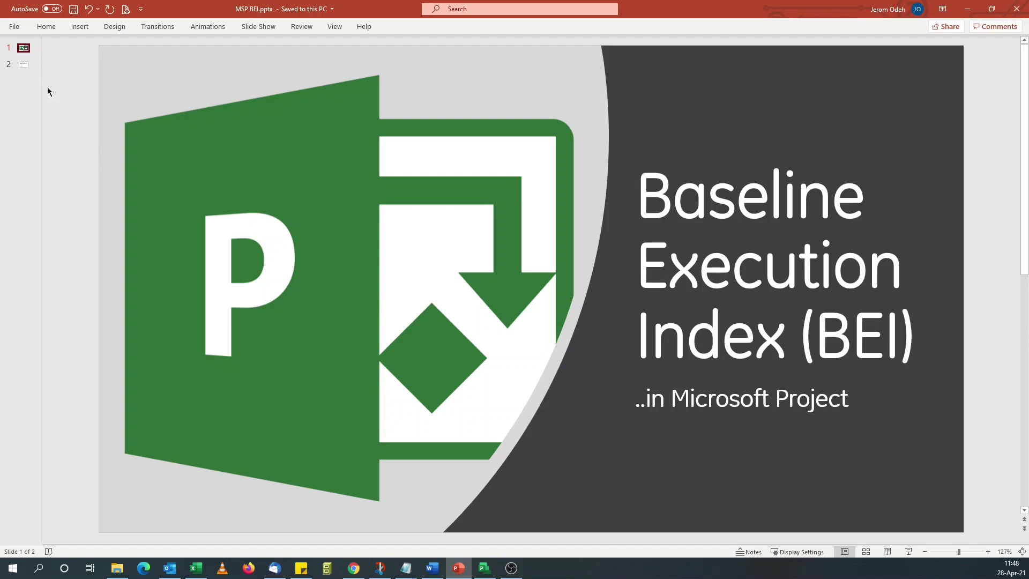
{"action": "left_click", "coordinate": [27, 66]}
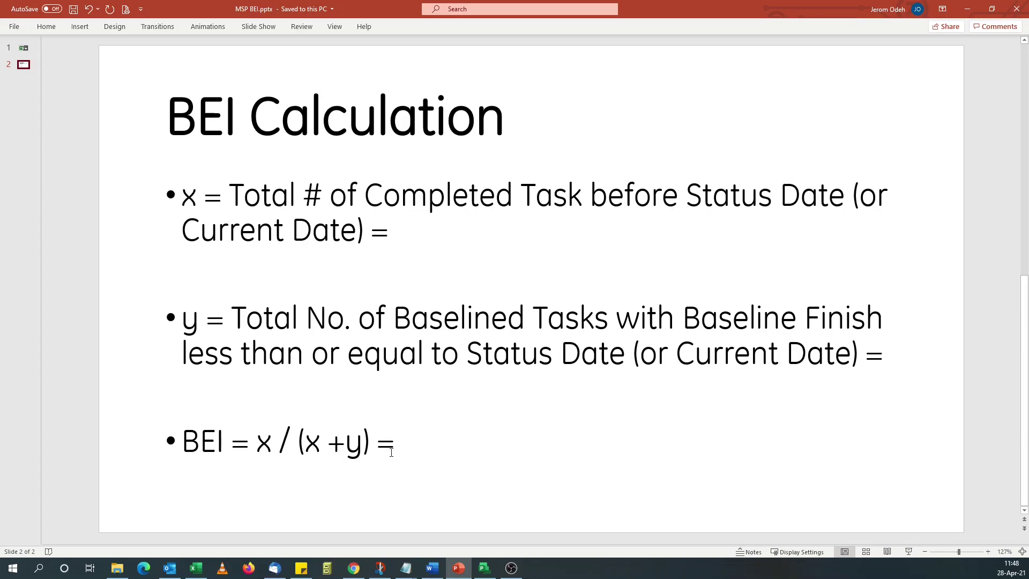
{"action": "left_click", "coordinate": [484, 567]}
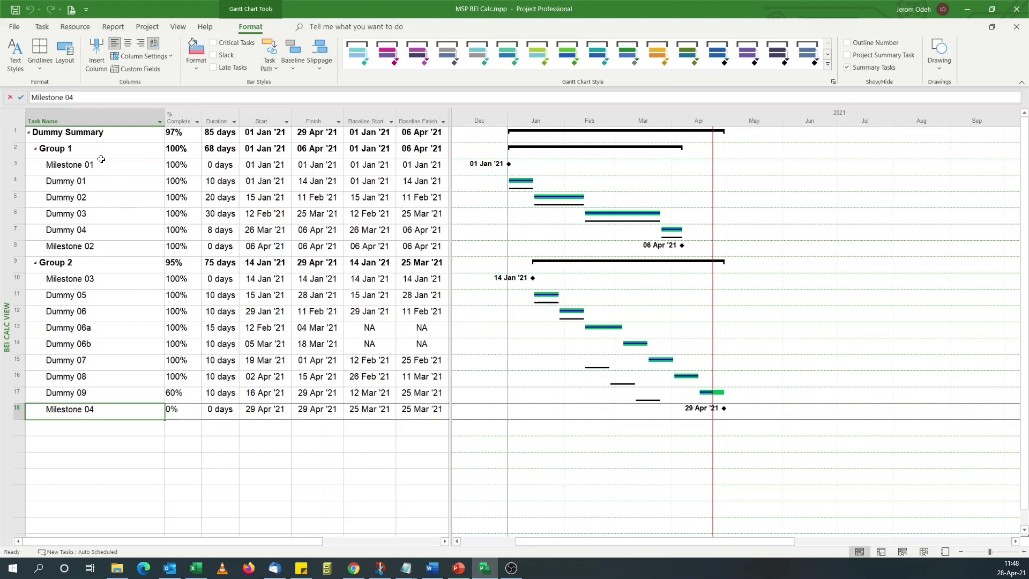
Review Milestones 01–04, then widen the table to reveal the Task Calendar and Predecessors columns.
{"action": "left_click", "coordinate": [79, 166]}
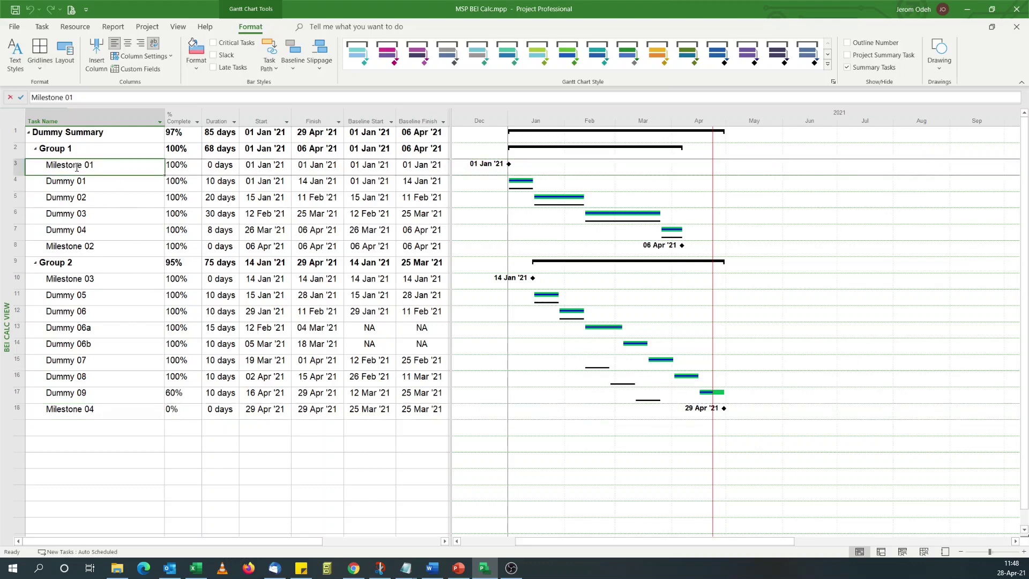
{"action": "left_click", "coordinate": [80, 250]}
{"action": "left_click", "coordinate": [82, 279]}
{"action": "left_click", "coordinate": [75, 410]}
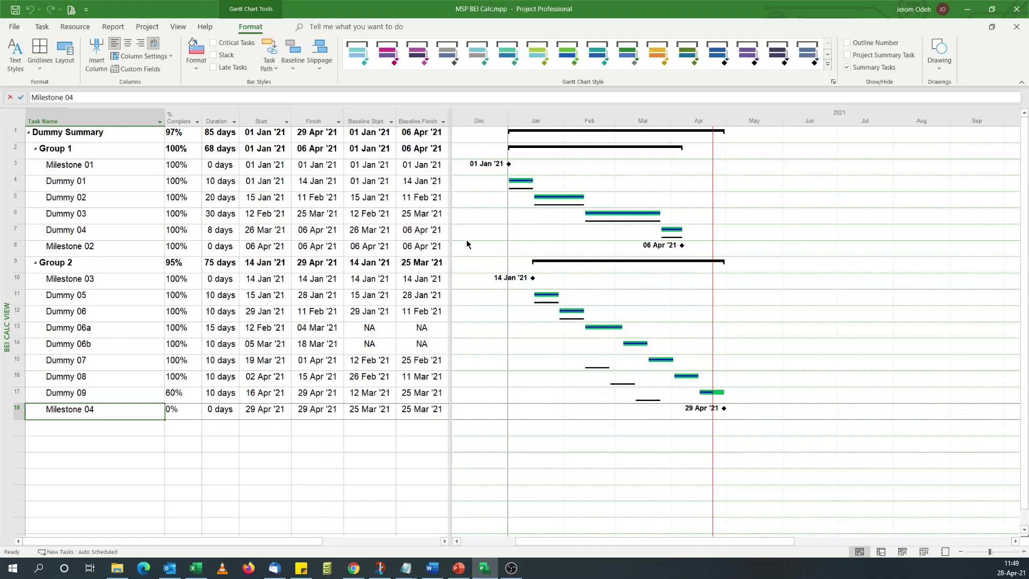
{"action": "left_click_drag", "start_coordinate": [451, 232], "coordinate": [548, 226]}
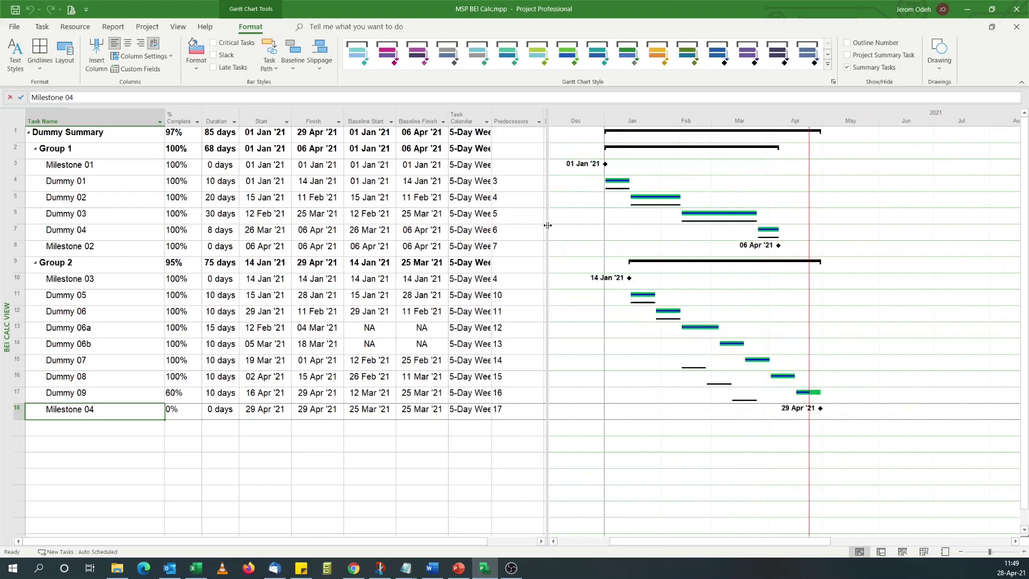
Insert a Number1 column before the Task Calendar column.
{"action": "right_click", "coordinate": [466, 117]}
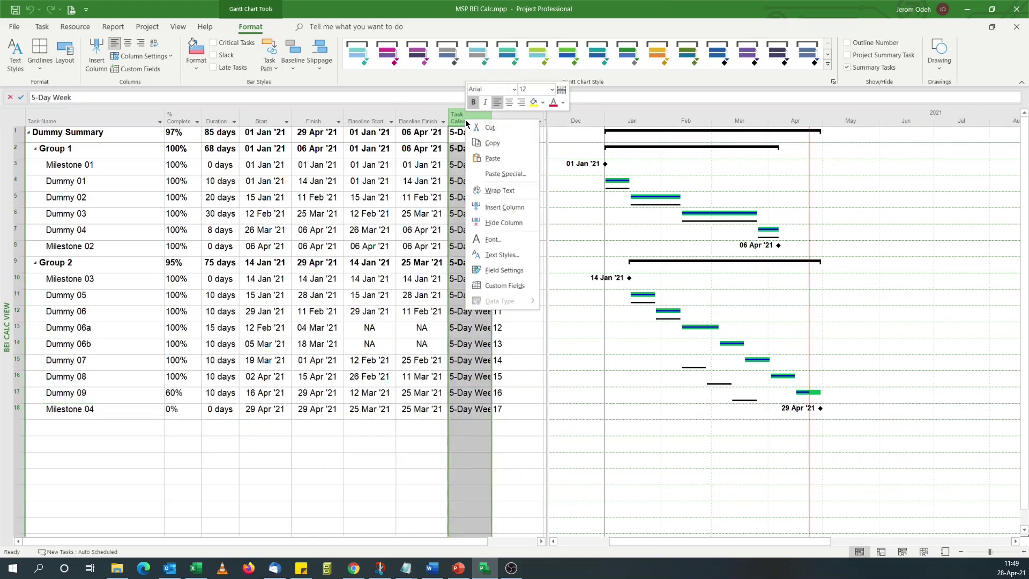
{"action": "left_click", "coordinate": [503, 208]}
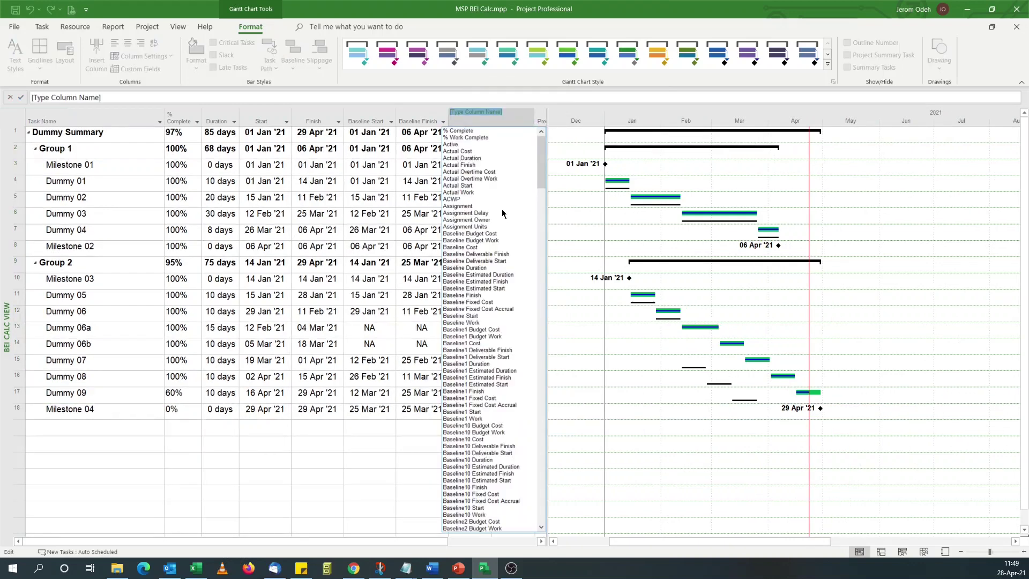
{"action": "type", "text": "Nu"}
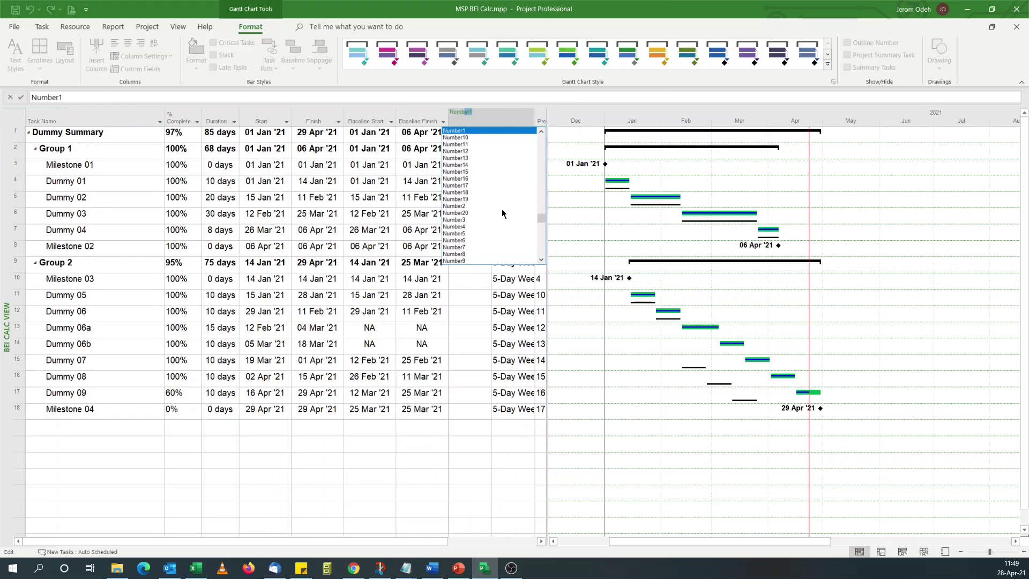
{"action": "type", "text": "mb"}
{"action": "left_click", "coordinate": [460, 131]}
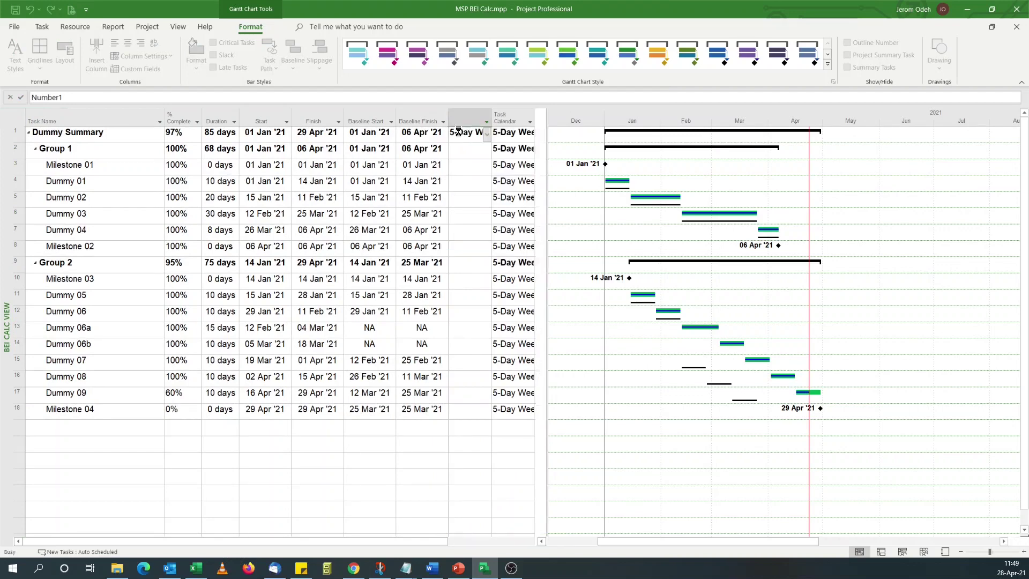
Rename the Number1 custom field to 'No. of Completed Tasks'.
{"action": "left_click", "coordinate": [470, 181]}
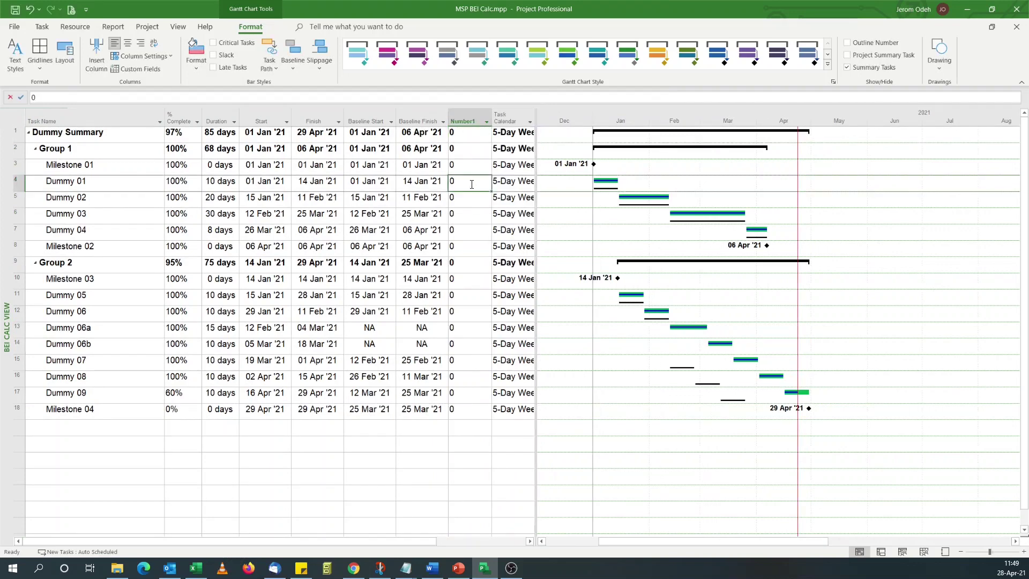
{"action": "left_click", "coordinate": [137, 68]}
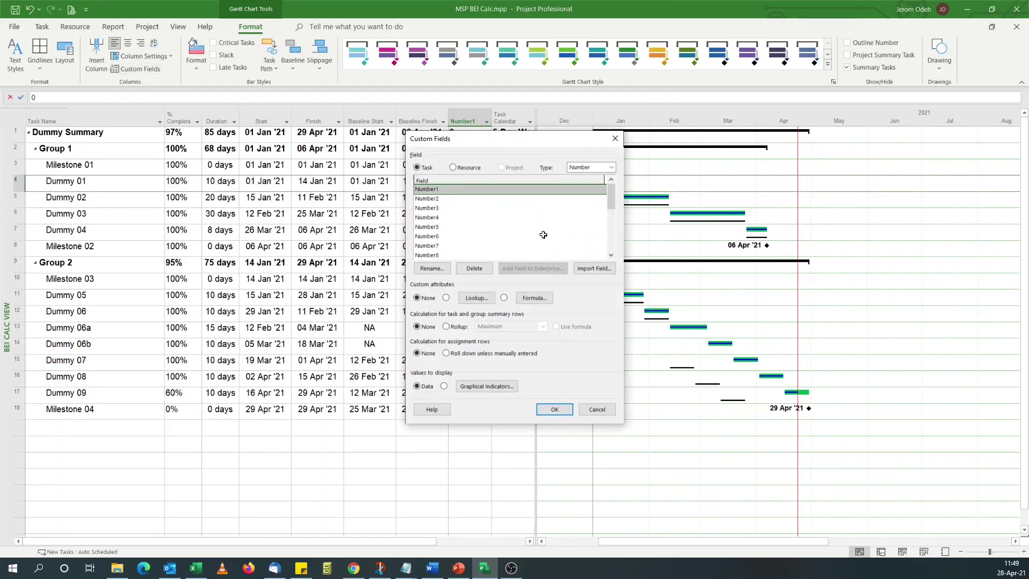
{"action": "left_click", "coordinate": [431, 268]}
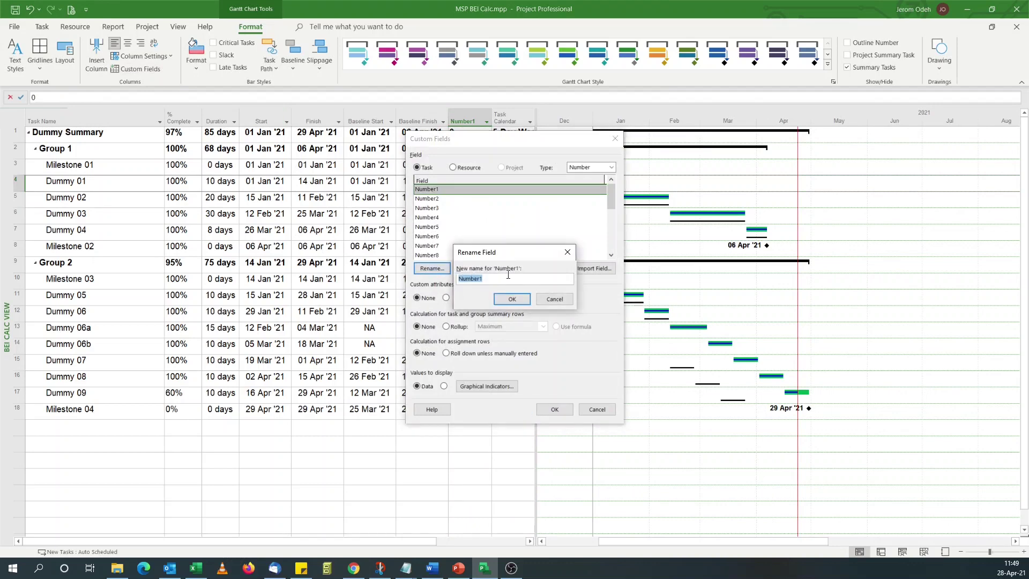
{"action": "type", "text": "No. of Completed Tasks"}
{"action": "left_click", "coordinate": [512, 299]}
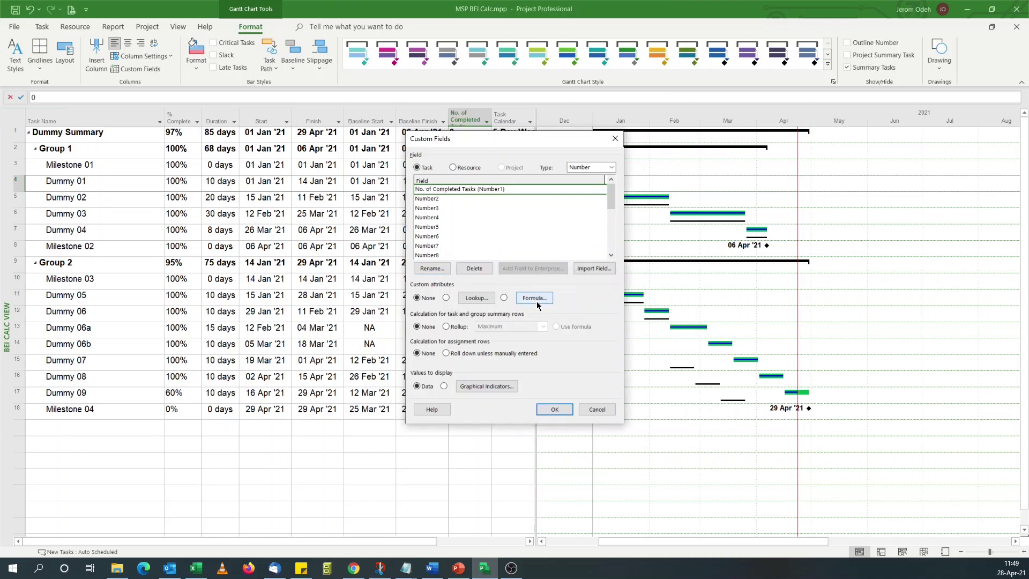
Start the formula with an IIf whose condition begins NOT [Milestone].
{"action": "left_click", "coordinate": [535, 298]}
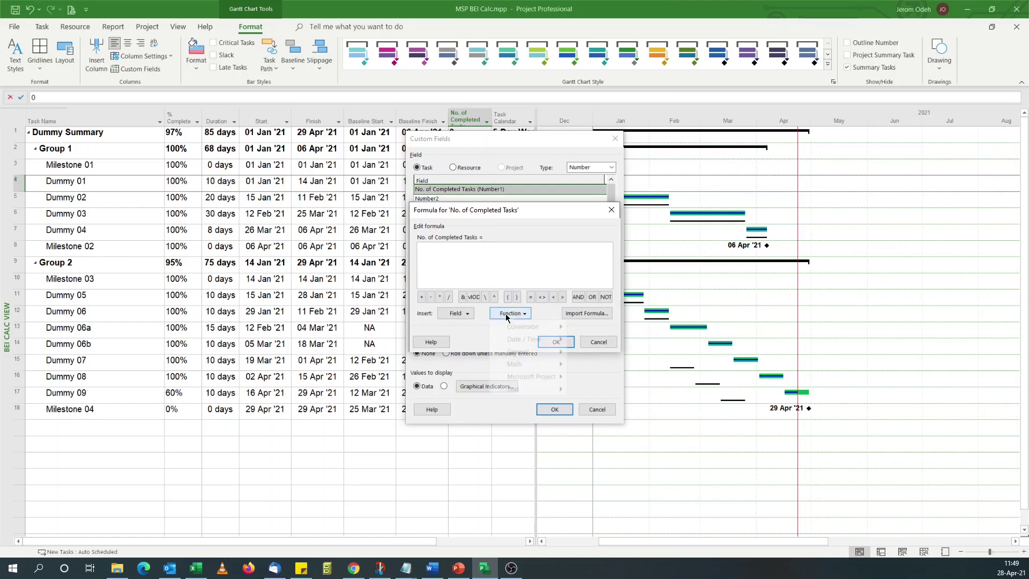
{"action": "left_click", "coordinate": [510, 313]}
{"action": "mouse_move", "coordinate": [528, 348]}
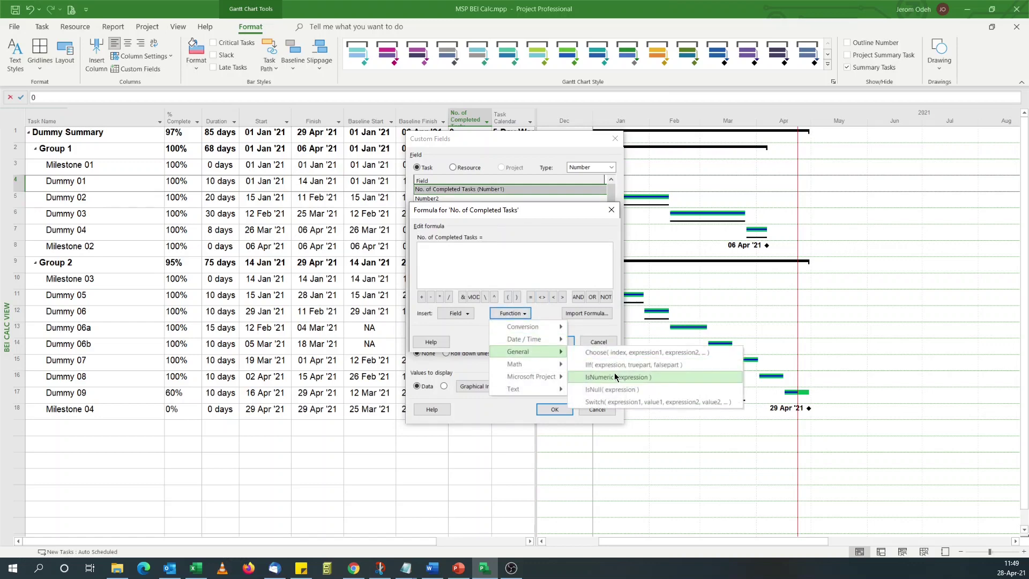
{"action": "left_click", "coordinate": [614, 372]}
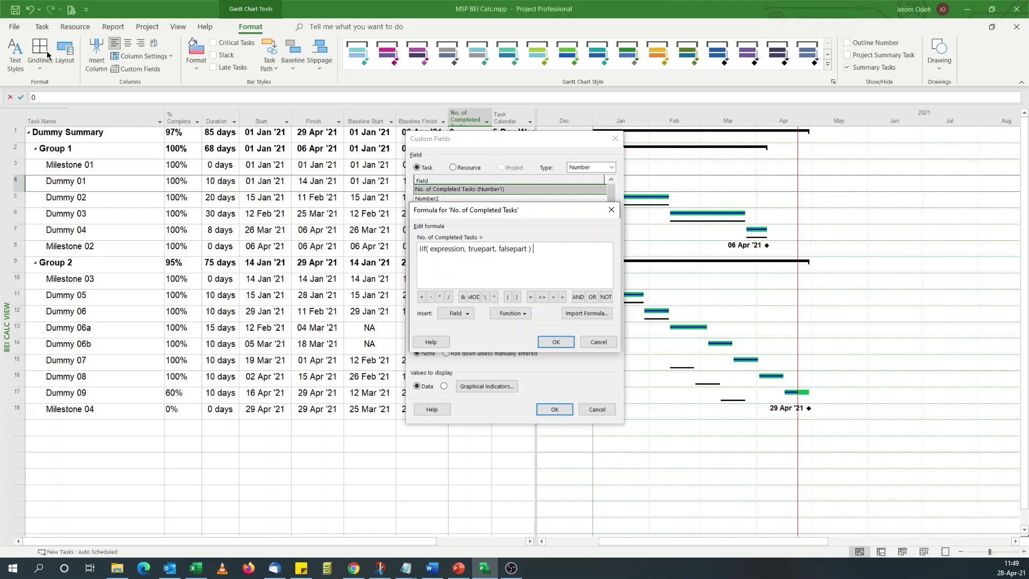
{"action": "left_click_drag", "start_coordinate": [431, 250], "coordinate": [465, 250]}
{"action": "left_click", "coordinate": [606, 296]}
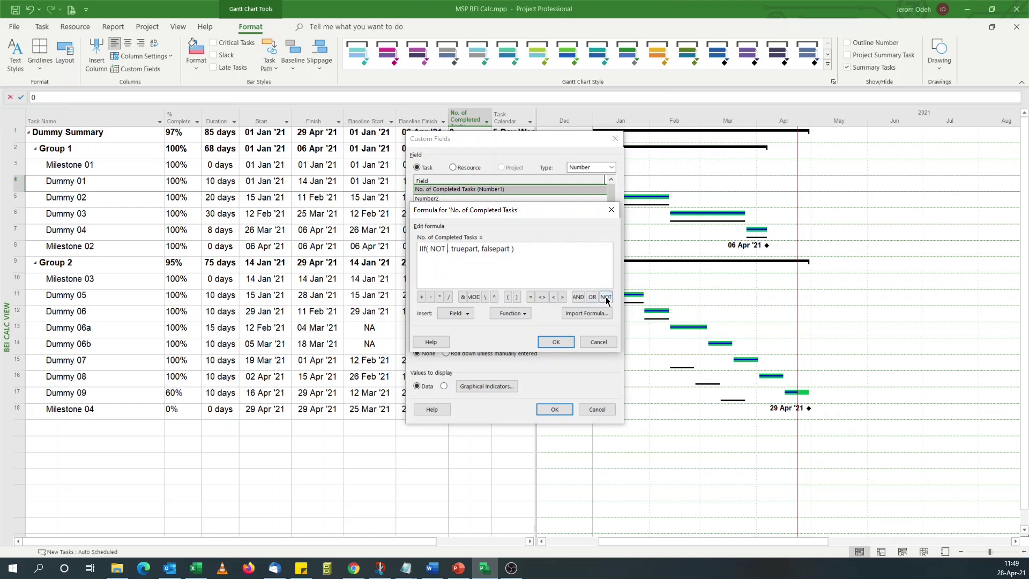
{"action": "left_click", "coordinate": [456, 313]}
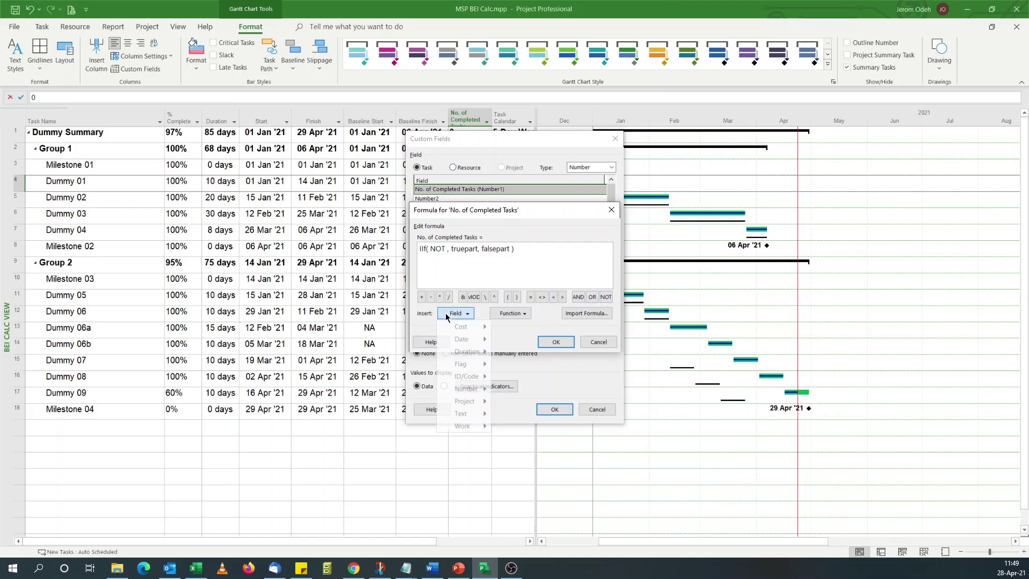
{"action": "mouse_move", "coordinate": [470, 365]}
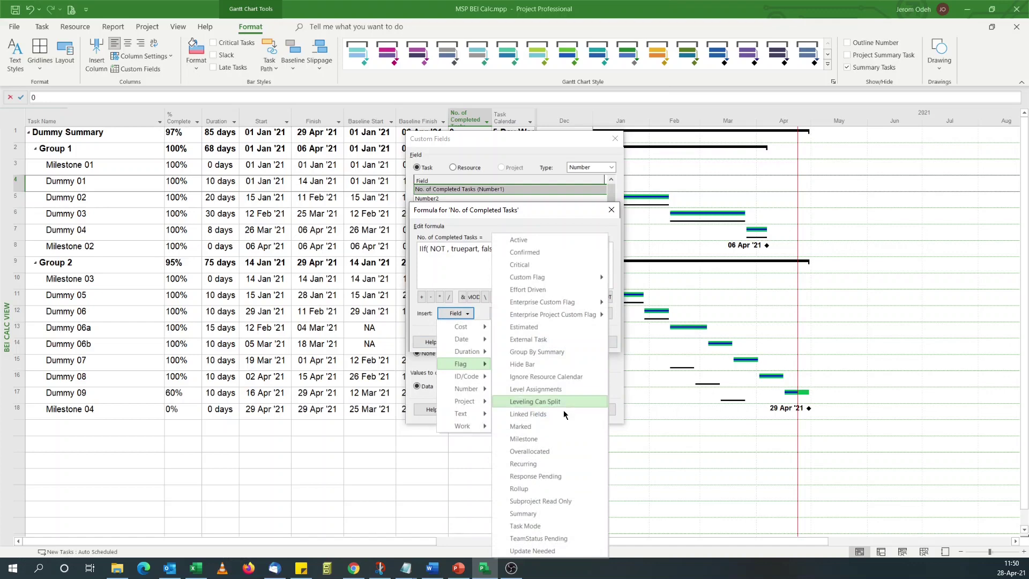
{"action": "left_click", "coordinate": [538, 441]}
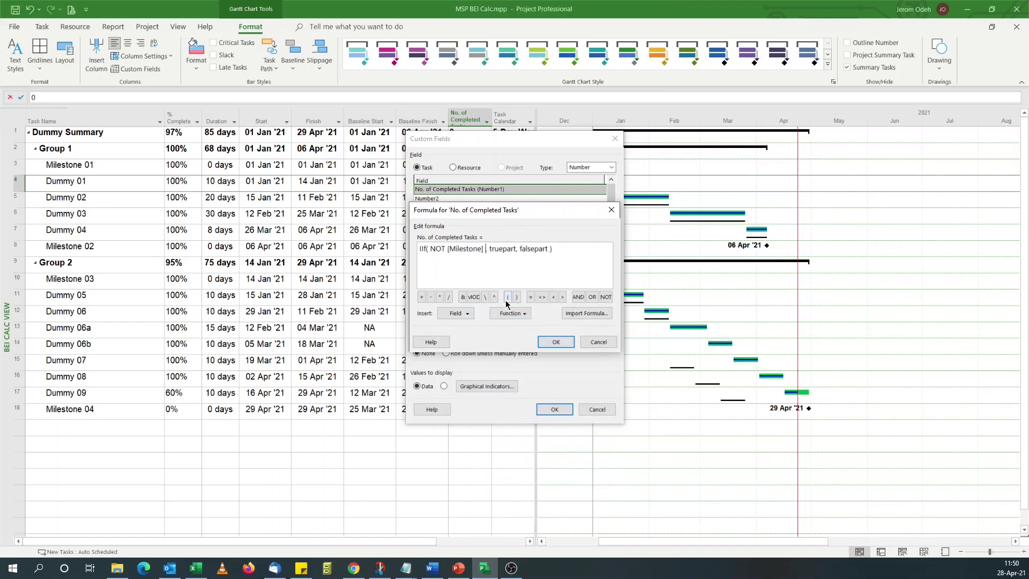
Extend the IIf condition with AND [% Complete] = 100.
{"action": "left_click", "coordinate": [577, 298]}
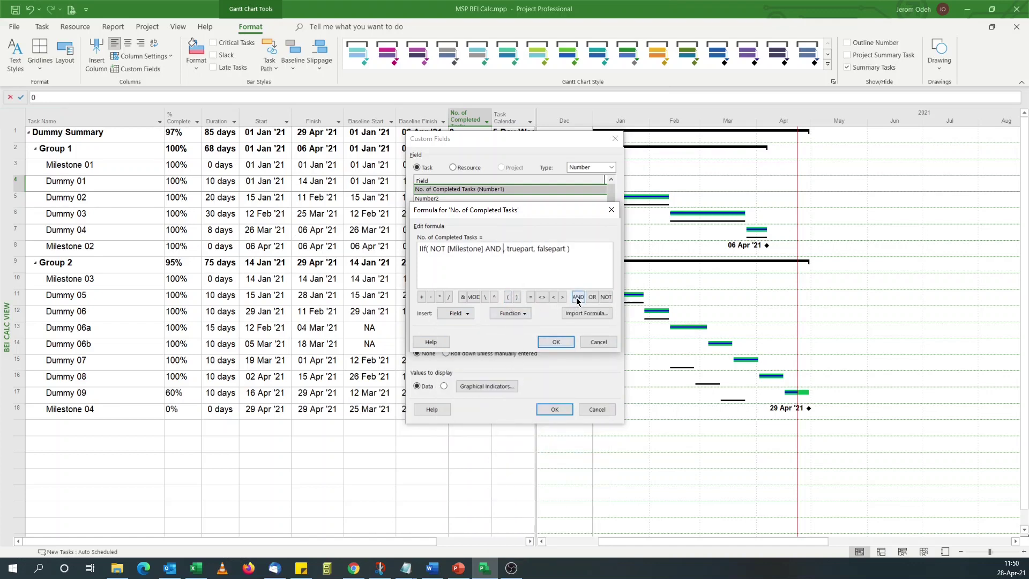
{"action": "left_click", "coordinate": [455, 314]}
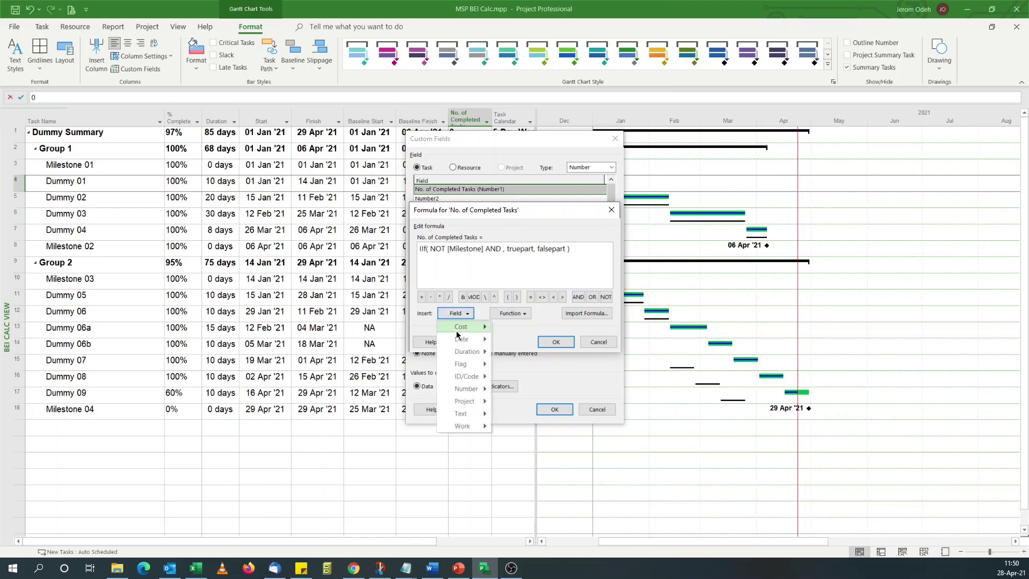
{"action": "mouse_move", "coordinate": [474, 393]}
{"action": "left_click", "coordinate": [530, 390]}
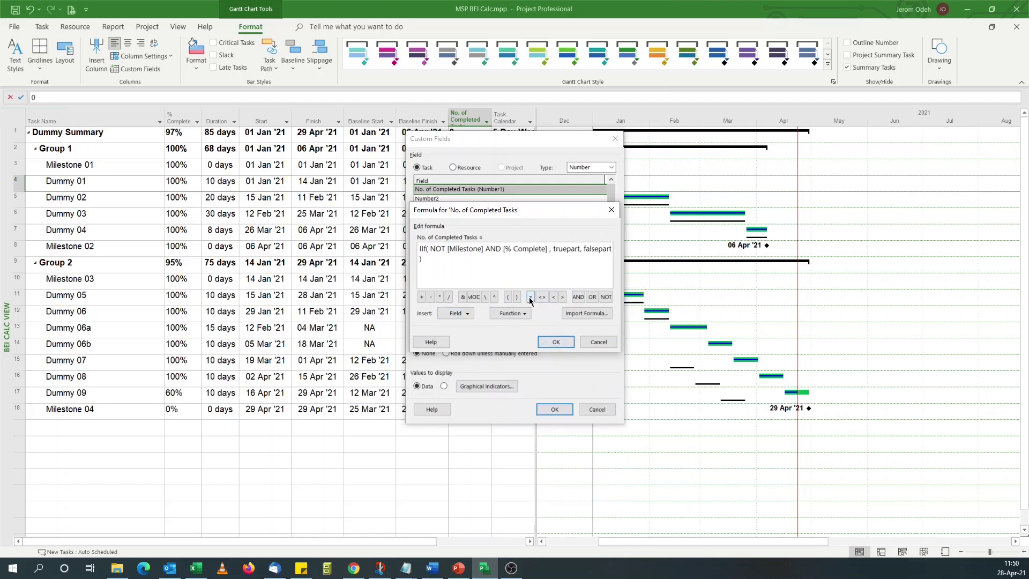
{"action": "left_click", "coordinate": [530, 297]}
{"action": "type", "text": "100"}
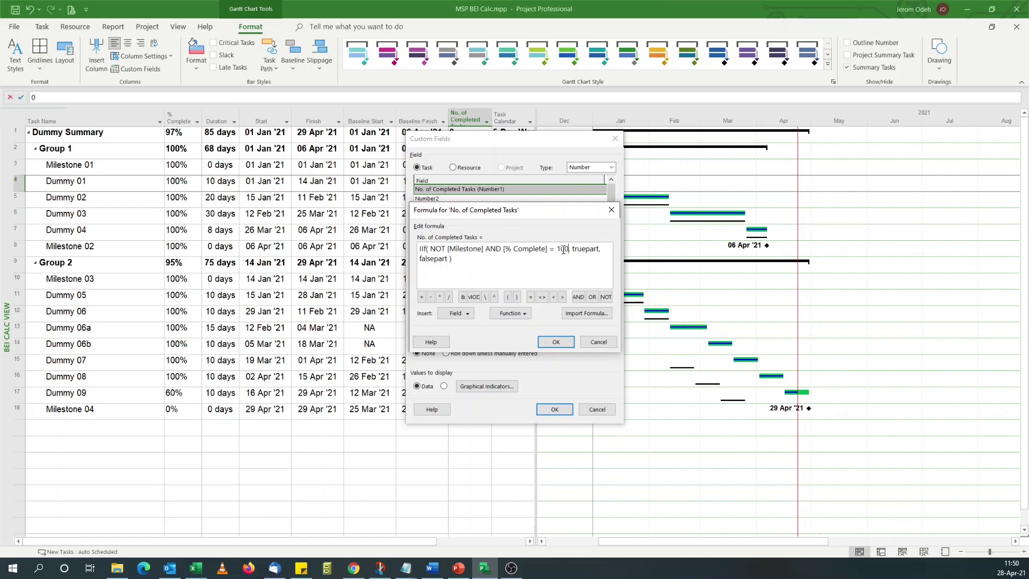
Set the IIf truepart to 1 and falsepart to 0, and confirm the formula.
{"action": "left_click_drag", "start_coordinate": [573, 249], "coordinate": [597, 251]}
{"action": "type", "text": "1"}
{"action": "left_click_drag", "start_coordinate": [581, 251], "coordinate": [607, 247]}
{"action": "type", "text": "0"}
{"action": "left_click", "coordinate": [555, 341]}
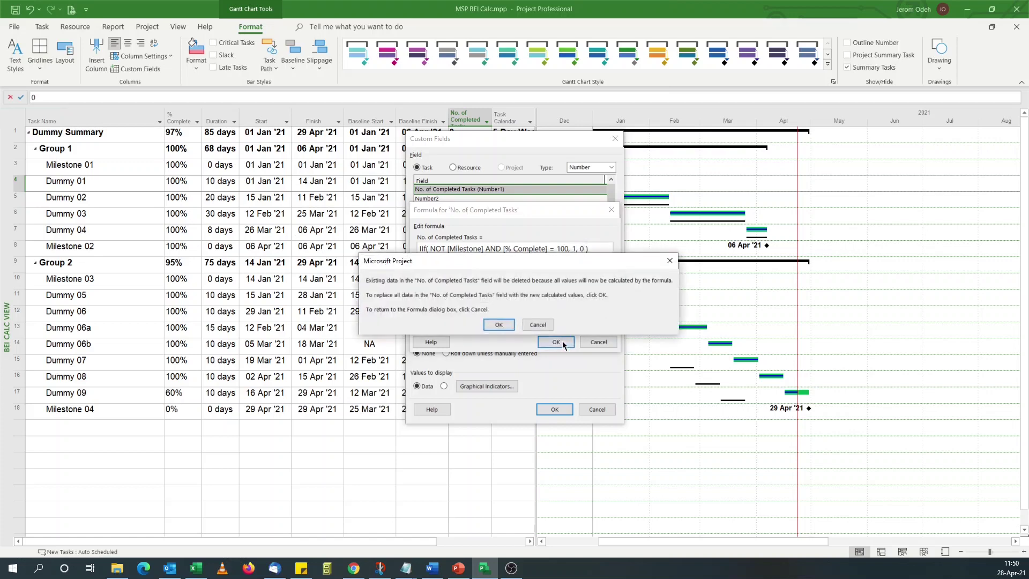
Accept the overwrite warning, apply the field, and check values for Dummy 09 and Milestone 01.
{"action": "left_click", "coordinate": [498, 329]}
{"action": "left_click", "coordinate": [498, 326]}
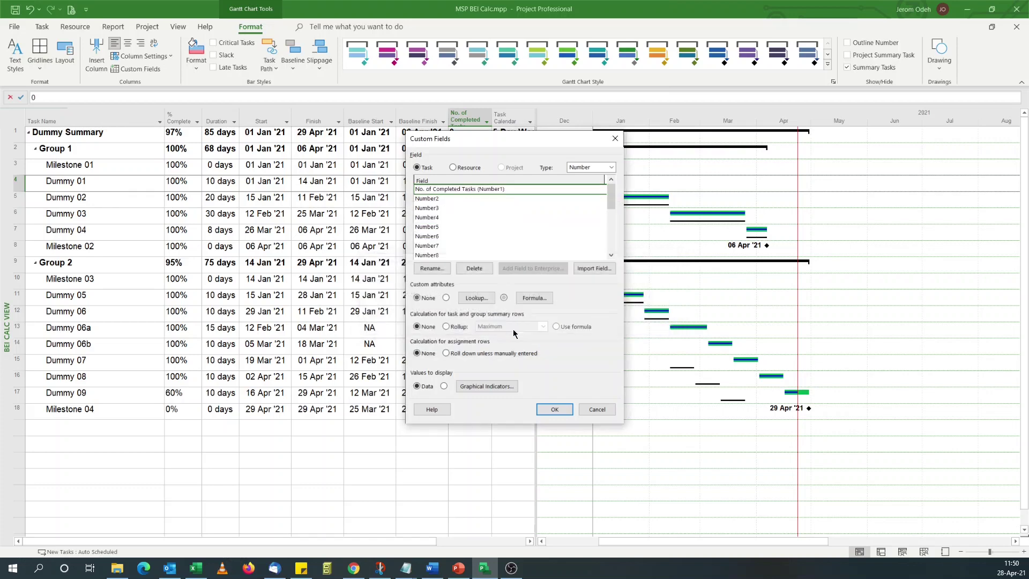
{"action": "left_click", "coordinate": [552, 410]}
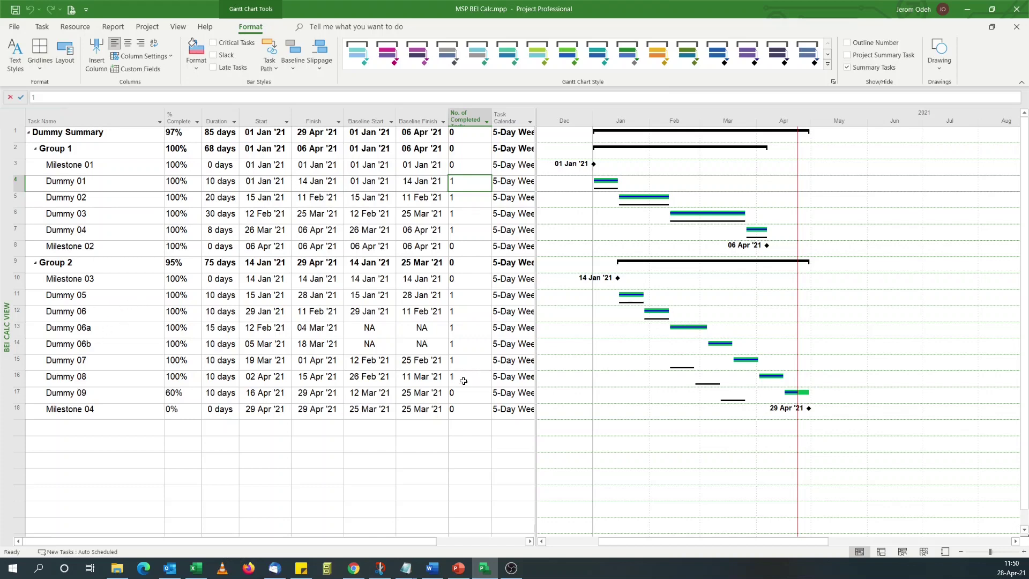
{"action": "left_click", "coordinate": [26, 398]}
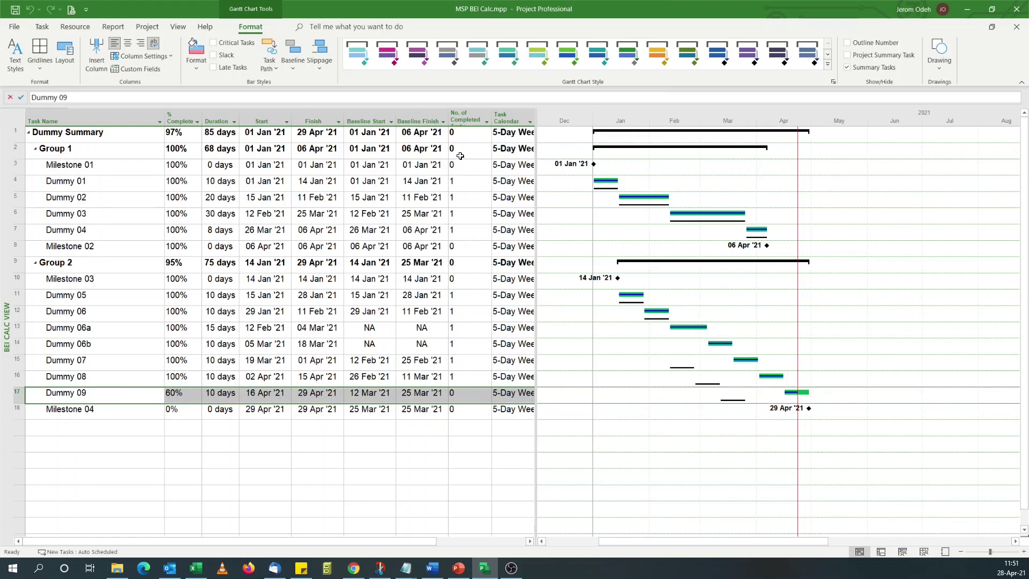
{"action": "left_click", "coordinate": [117, 170]}
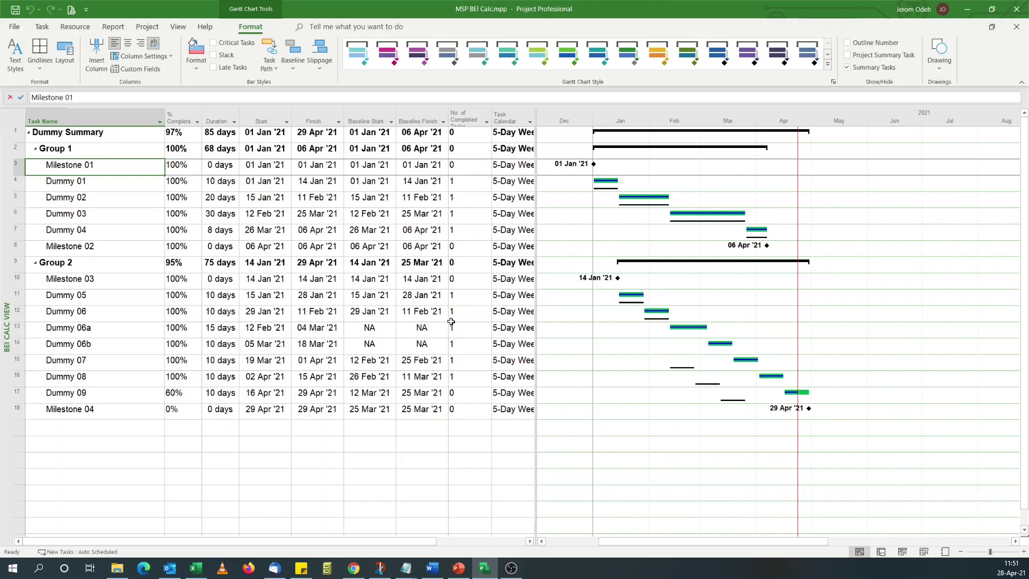
Set the No. of Completed Tasks summary-row calculation to Rollup: Sum.
{"action": "left_click", "coordinate": [470, 311]}
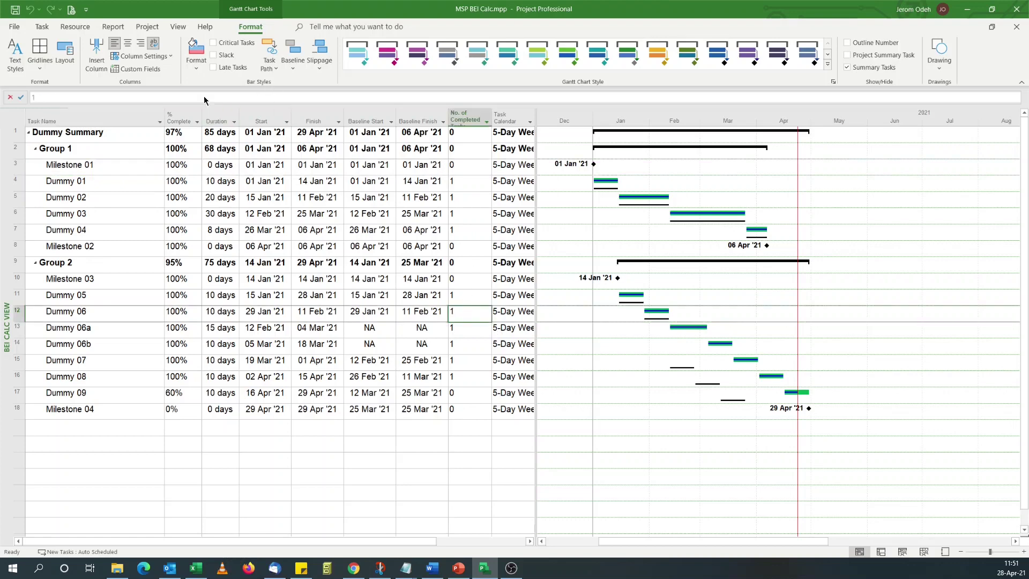
{"action": "left_click", "coordinate": [138, 69]}
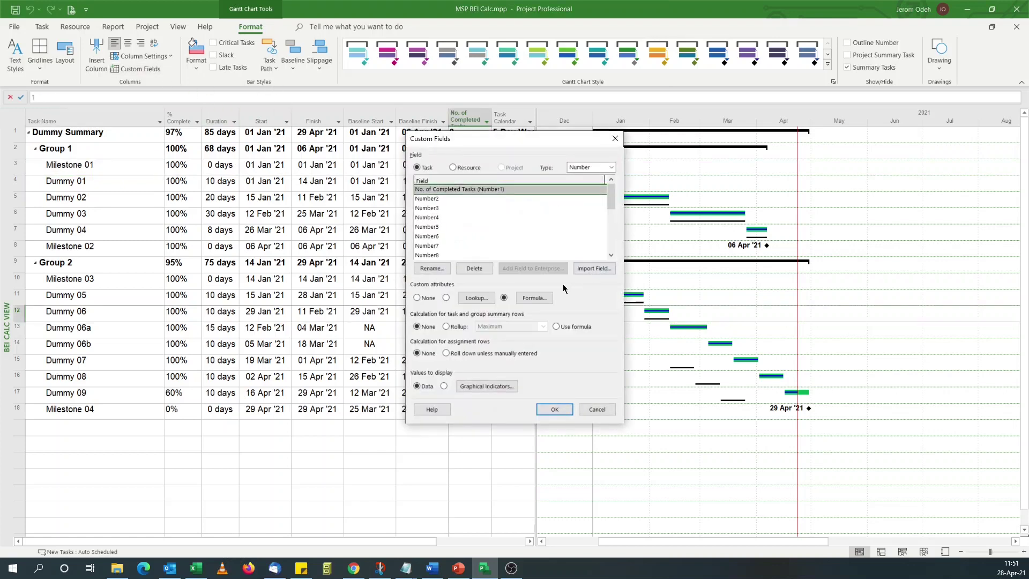
{"action": "left_click", "coordinate": [451, 329]}
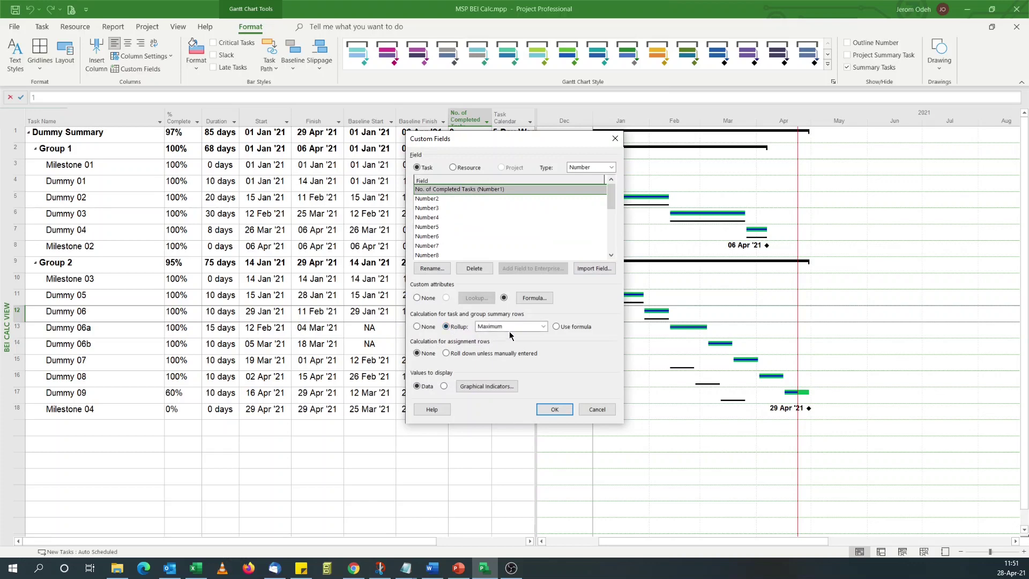
{"action": "left_click", "coordinate": [510, 332]}
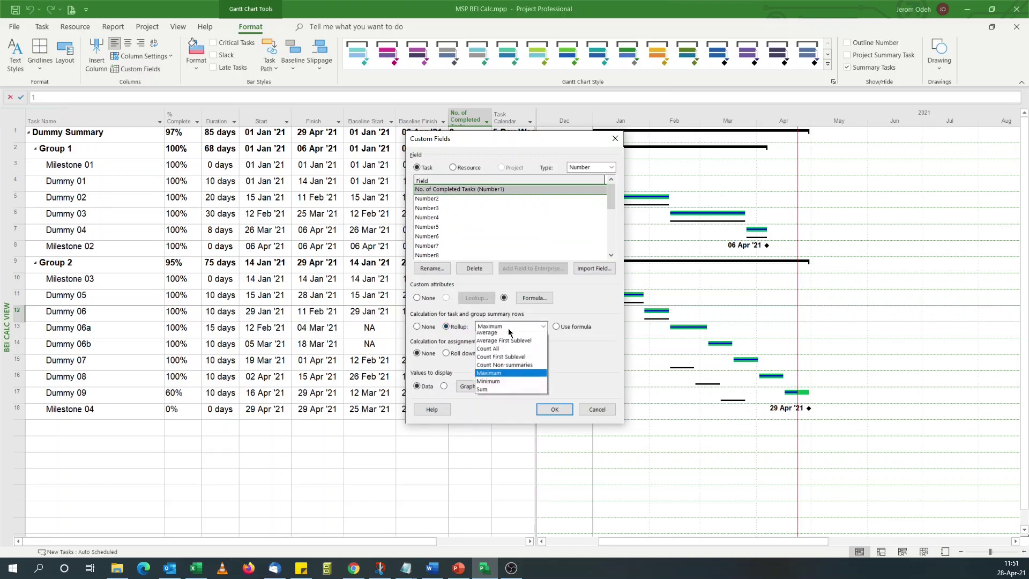
{"action": "left_click", "coordinate": [512, 394]}
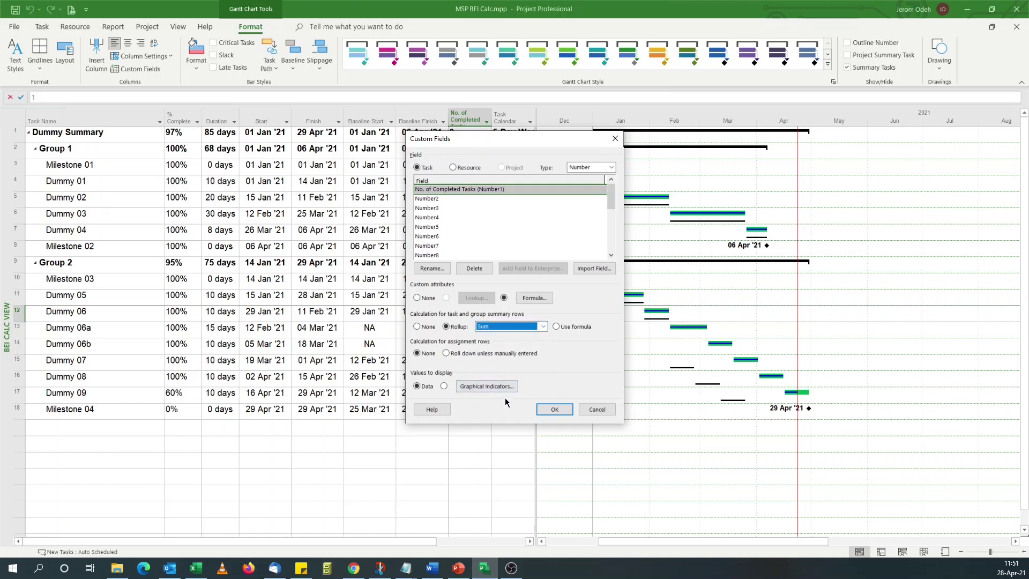
{"action": "left_click", "coordinate": [555, 410]}
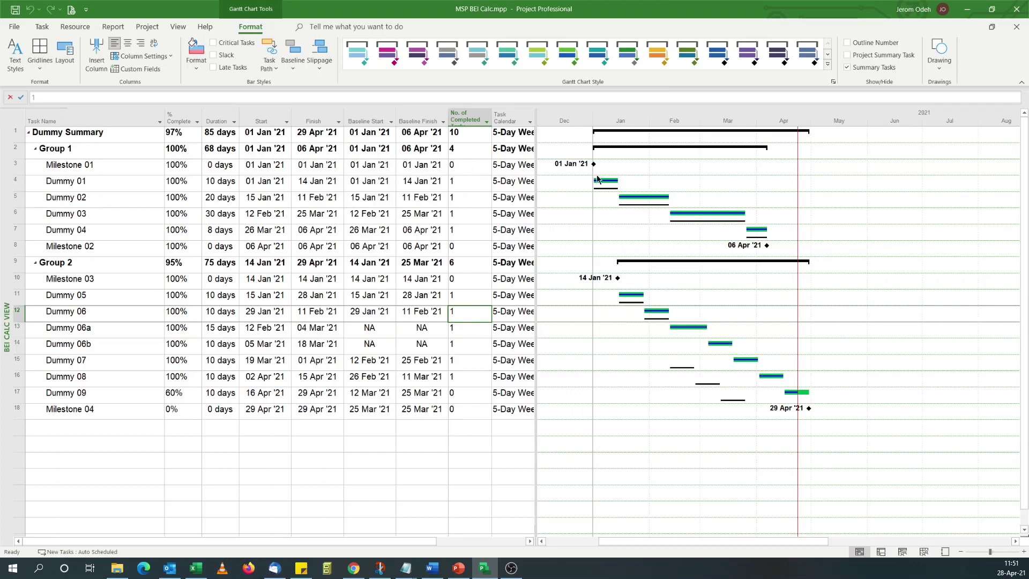
Widen the No. of Completed Tasks column and insert a Number2 column before Task Calendar.
{"action": "left_click_drag", "start_coordinate": [492, 113], "coordinate": [610, 116]}
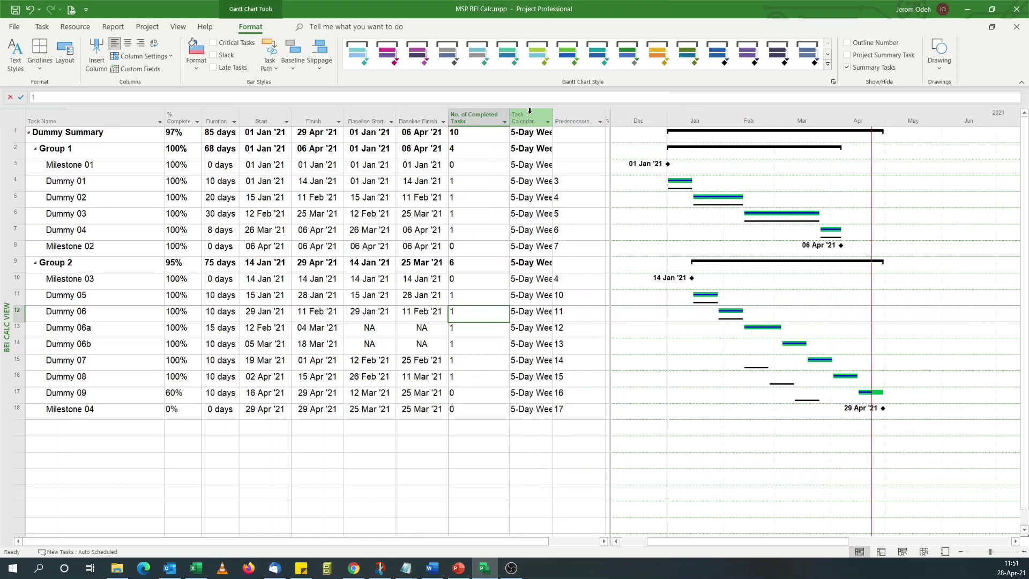
{"action": "right_click", "coordinate": [530, 116]}
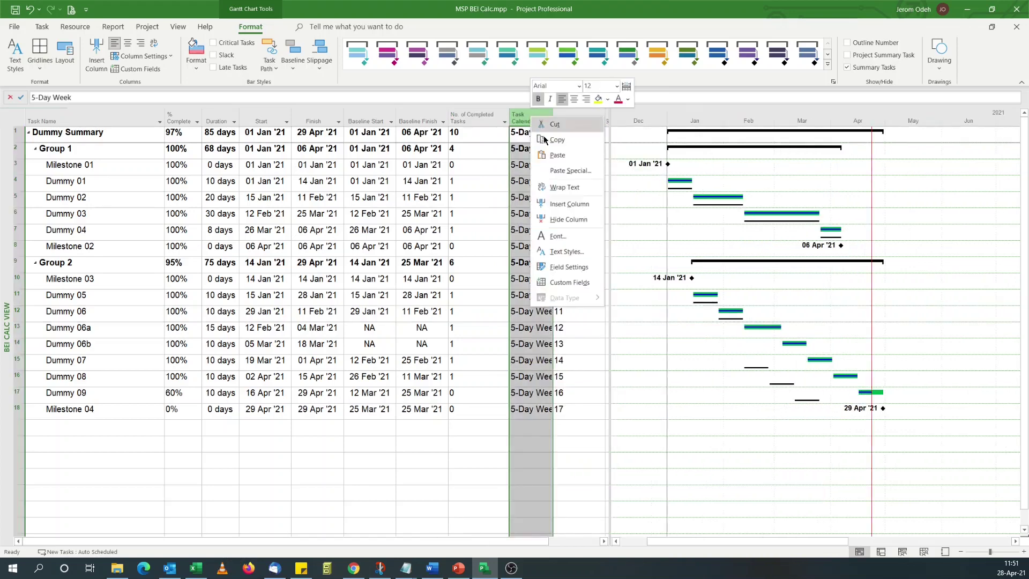
{"action": "left_click", "coordinate": [569, 204]}
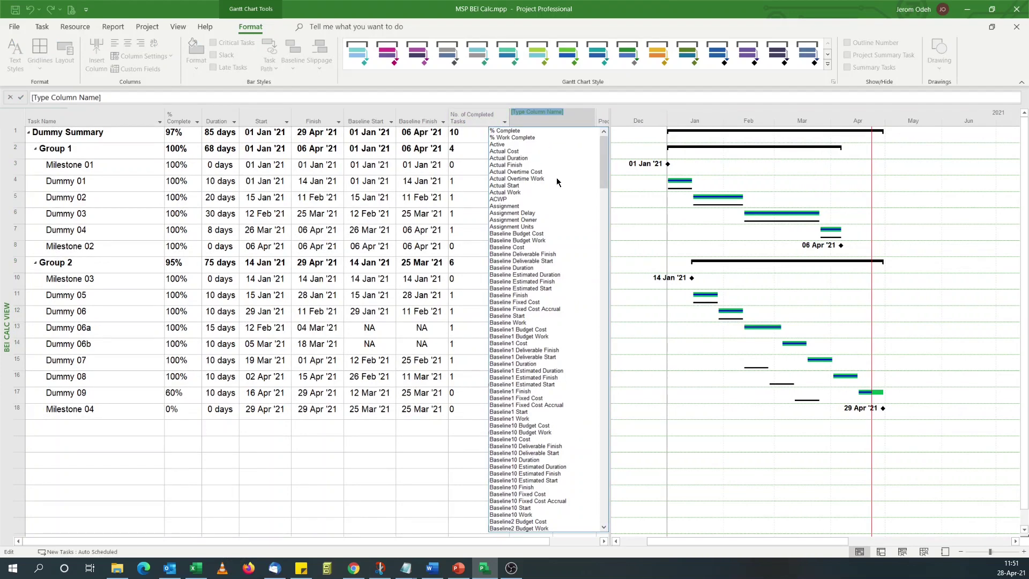
{"action": "type", "text": "number1 ( No. of Completed Tasks"}
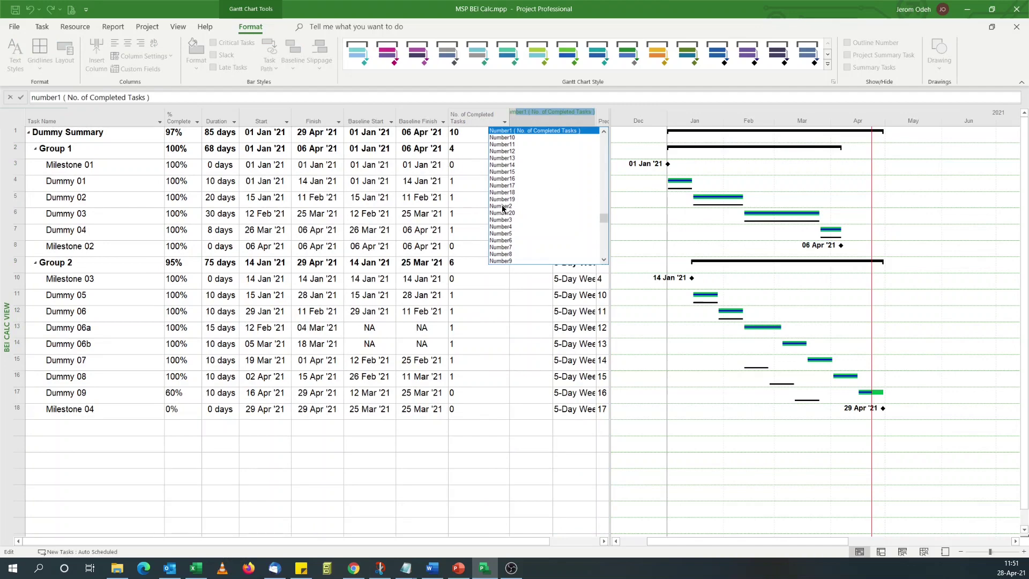
{"action": "key", "text": "Return"}
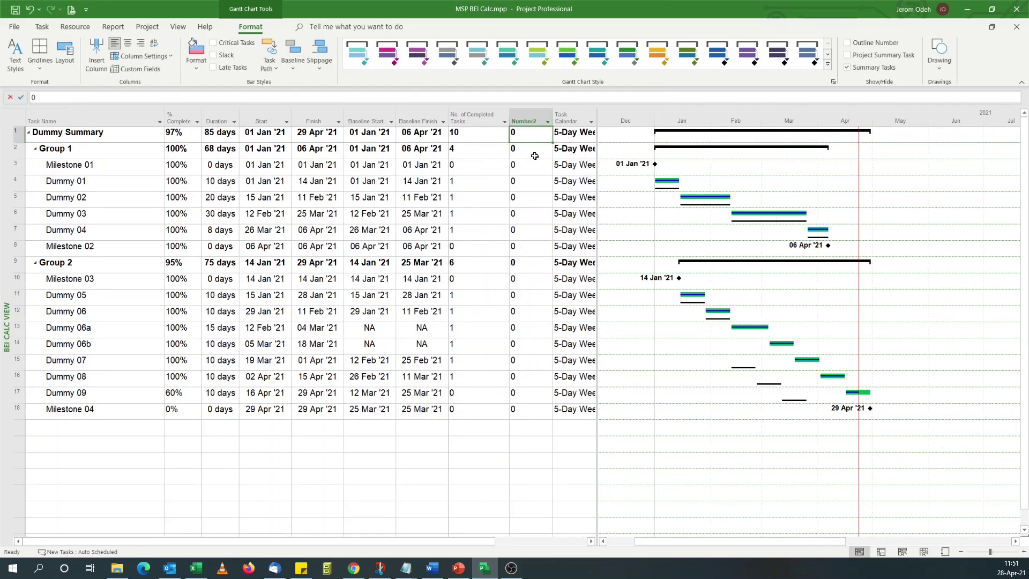
Rename Number1 to 'x = No. of Completed Tasks'.
{"action": "key", "text": "Left"}
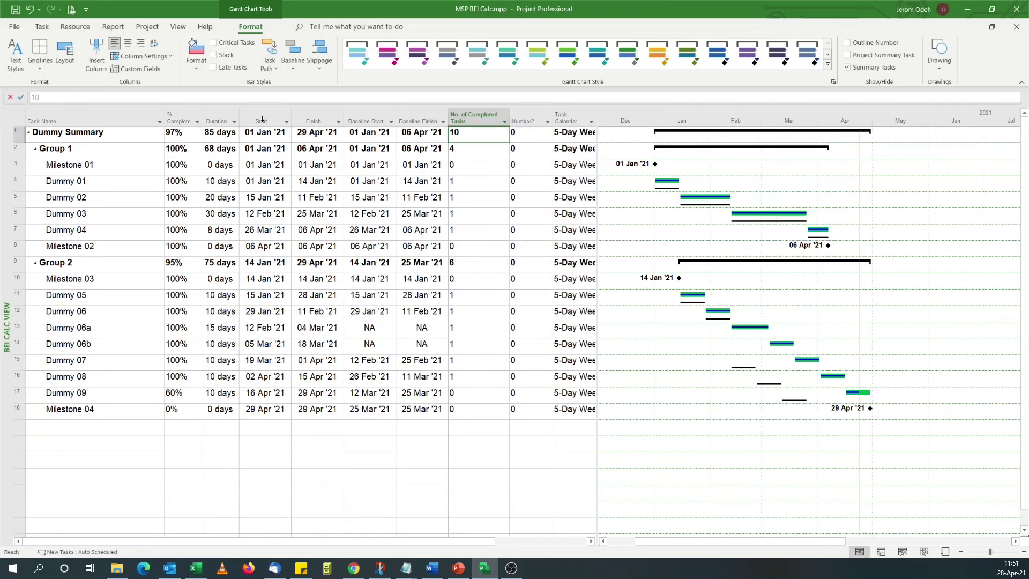
{"action": "left_click", "coordinate": [140, 69]}
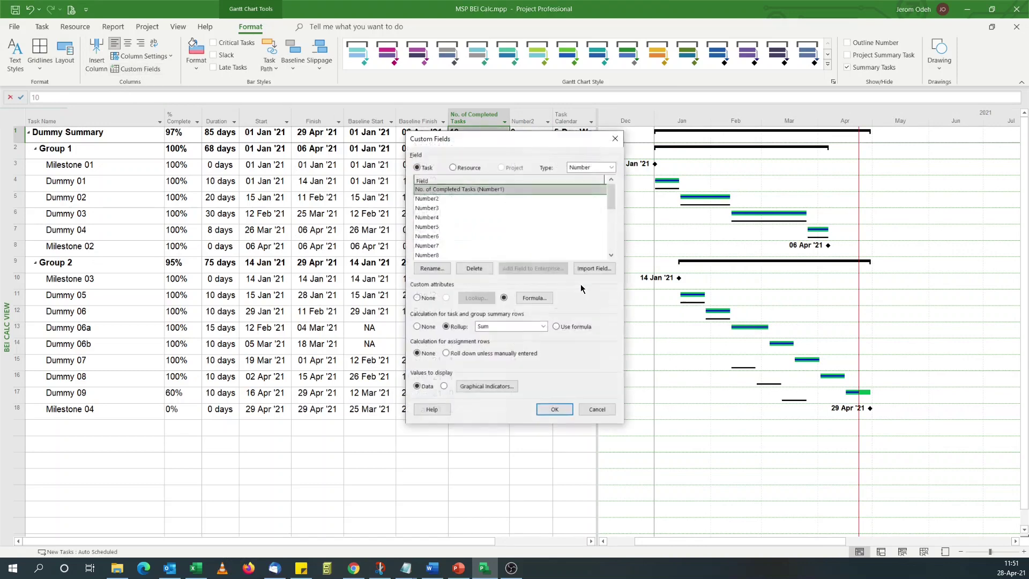
{"action": "left_click", "coordinate": [432, 269]}
{"action": "key", "text": "Home"}
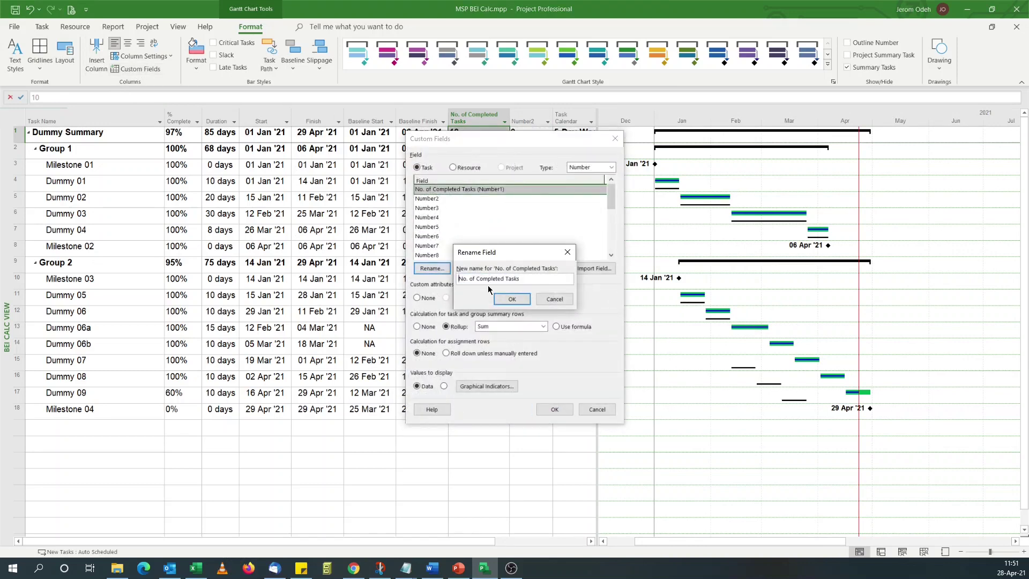
{"action": "type", "text": "x ="}
{"action": "left_click", "coordinate": [510, 299]}
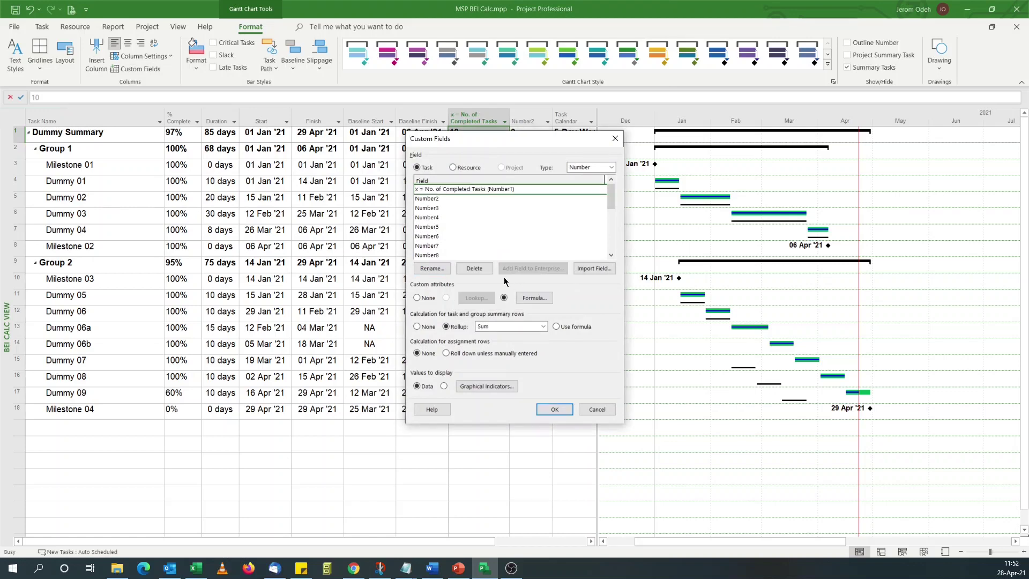
Rename Number2 to 'y = Not 100% & BF <= Status Date'.
{"action": "left_click", "coordinate": [441, 199]}
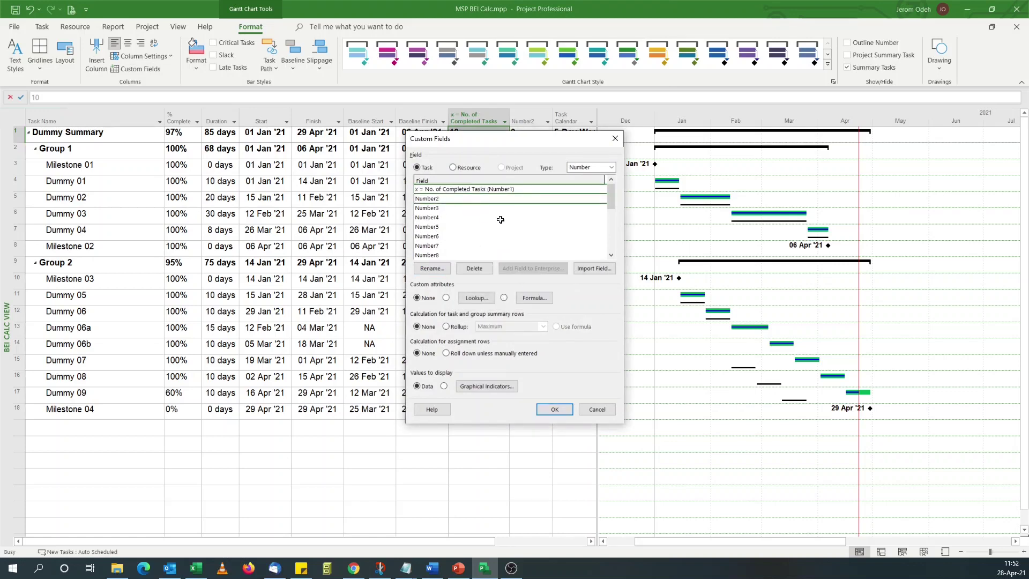
{"action": "left_click", "coordinate": [433, 268]}
{"action": "type", "text": "y"}
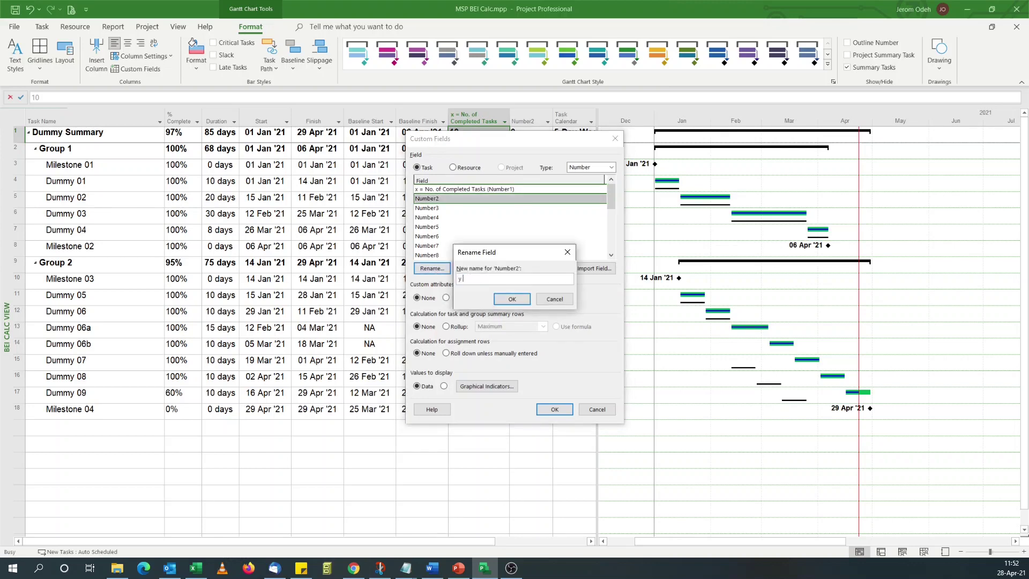
{"action": "type", "text": " ="}
{"action": "type", "text": "Not 100% & BF <= Status Date"}
{"action": "left_click", "coordinate": [512, 299]}
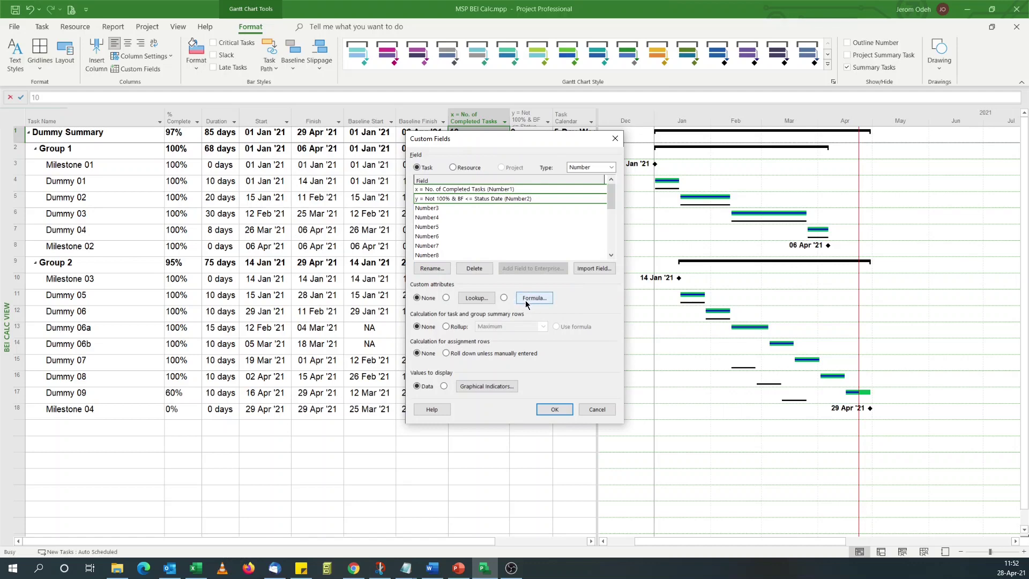
Start the y formula with an IIf whose condition begins NOT [Milestone].
{"action": "left_click", "coordinate": [526, 298]}
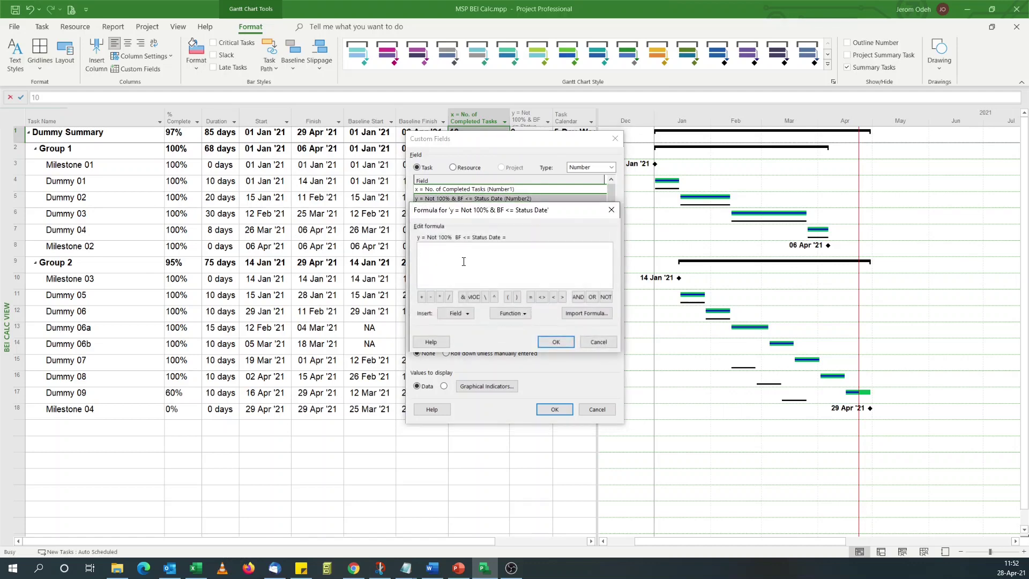
{"action": "left_click", "coordinate": [511, 313]}
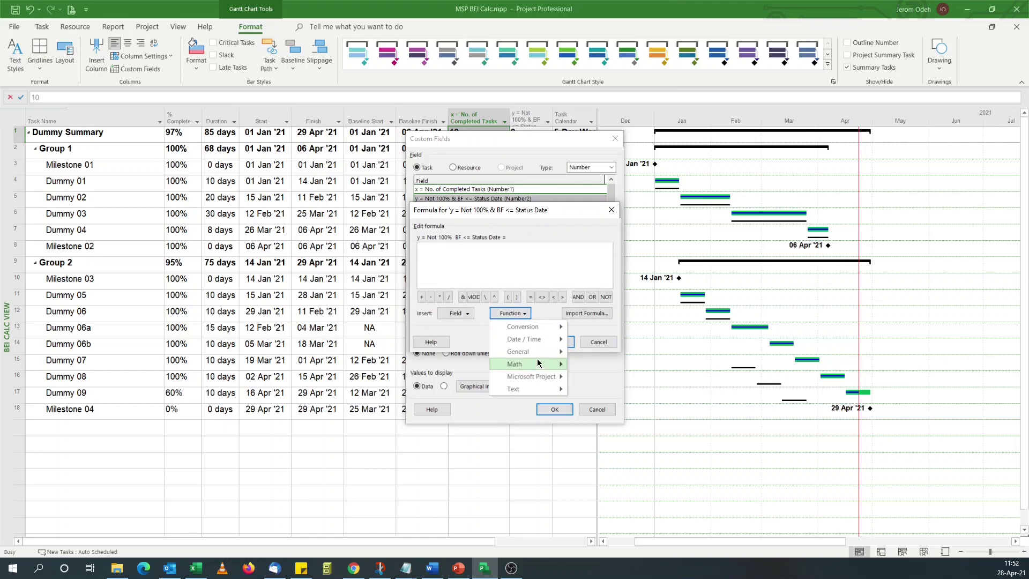
{"action": "mouse_move", "coordinate": [535, 351]}
{"action": "left_click", "coordinate": [604, 368]}
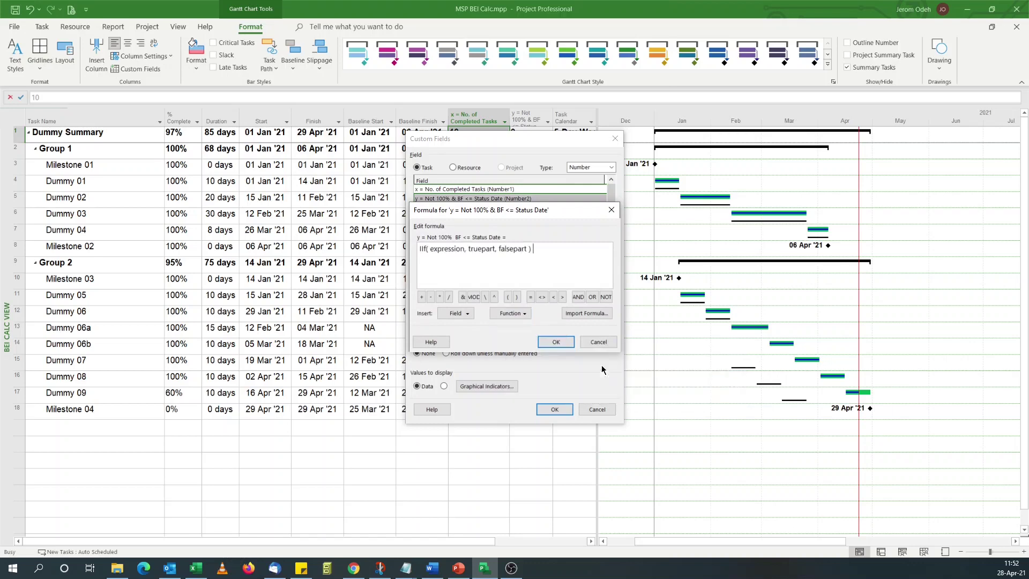
{"action": "left_click_drag", "start_coordinate": [430, 250], "coordinate": [464, 250]}
{"action": "left_click", "coordinate": [605, 297]}
{"action": "left_click", "coordinate": [454, 316]}
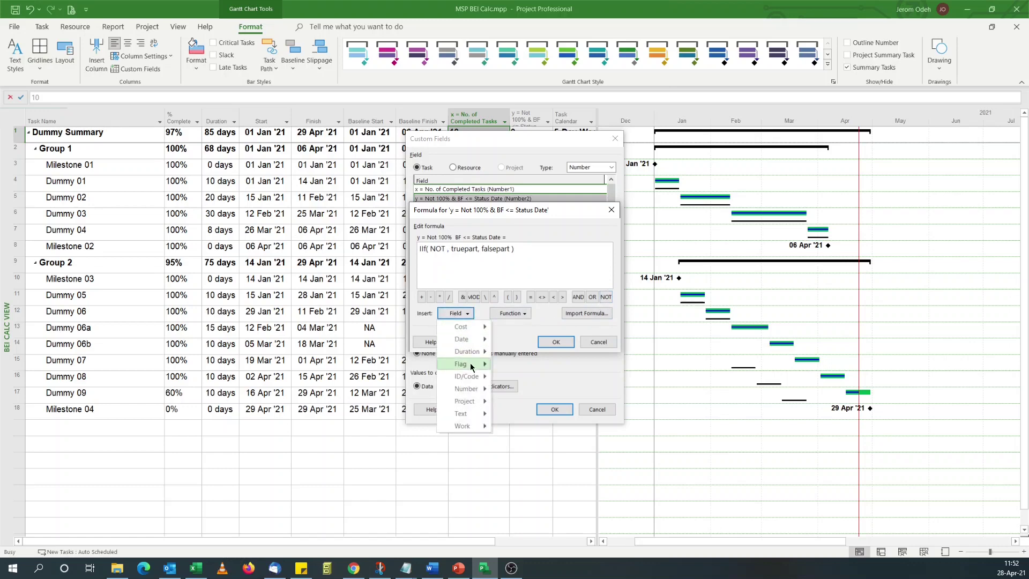
{"action": "mouse_move", "coordinate": [477, 365]}
{"action": "left_click", "coordinate": [528, 440]}
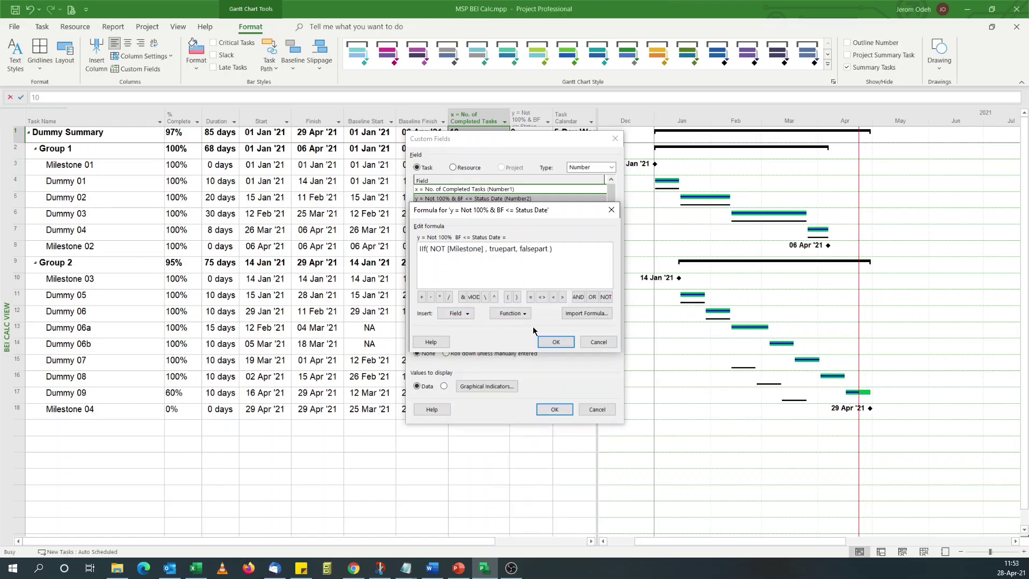
Add AND [% Complete] <> 100 to the IIf condition.
{"action": "left_click", "coordinate": [580, 300]}
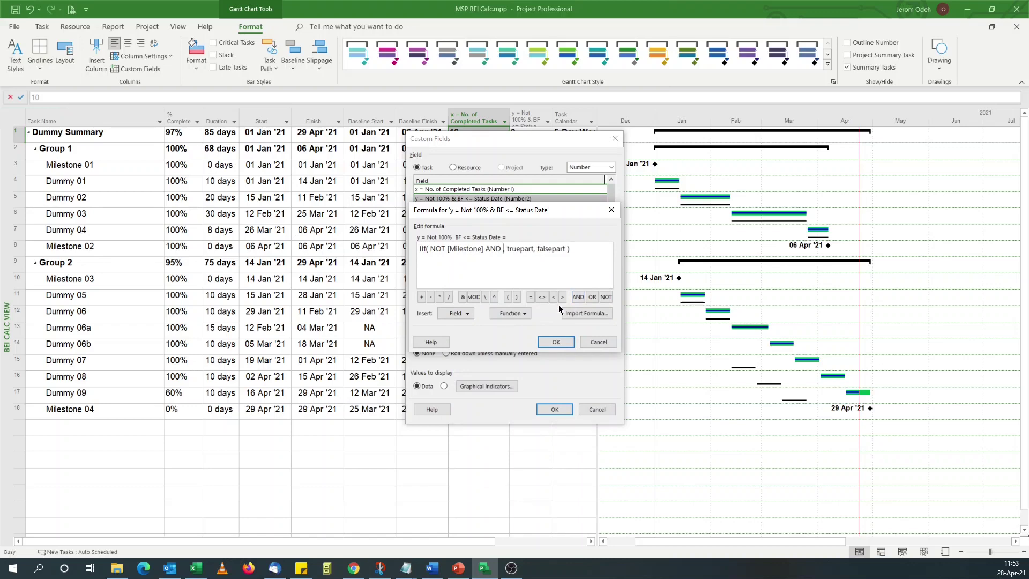
{"action": "left_click", "coordinate": [455, 313]}
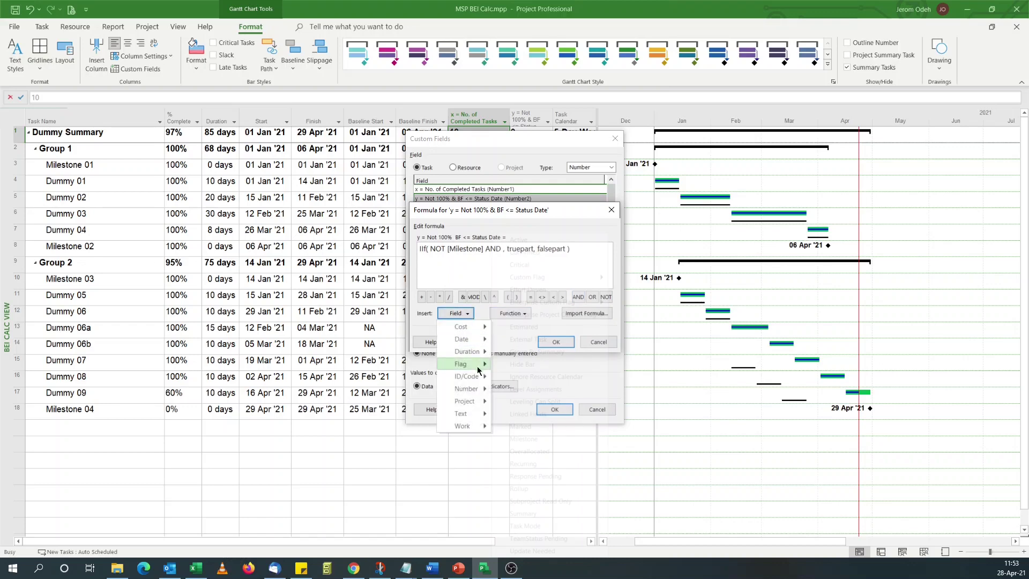
{"action": "mouse_move", "coordinate": [476, 390]}
{"action": "left_click", "coordinate": [521, 393]}
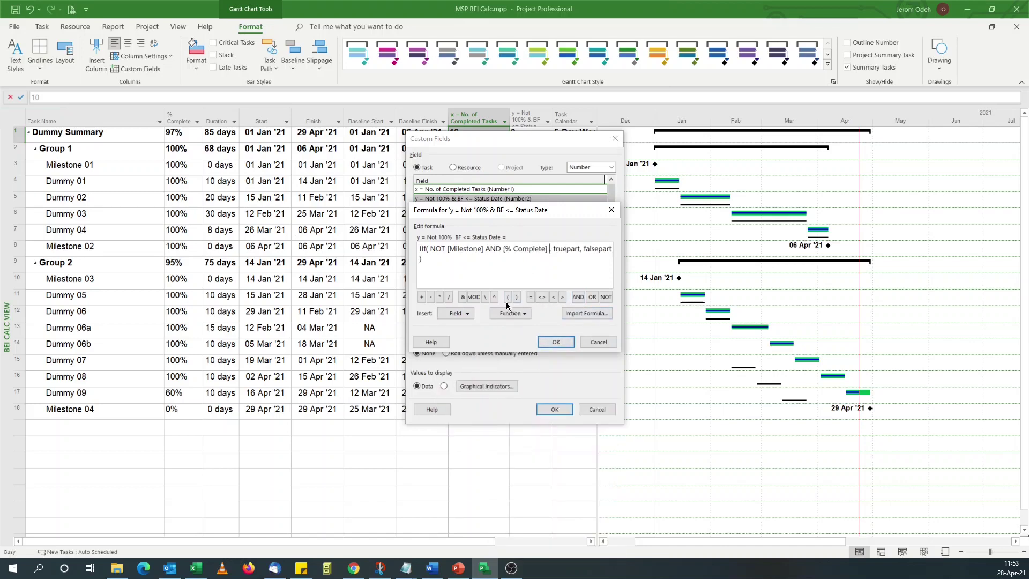
{"action": "left_click", "coordinate": [541, 297]}
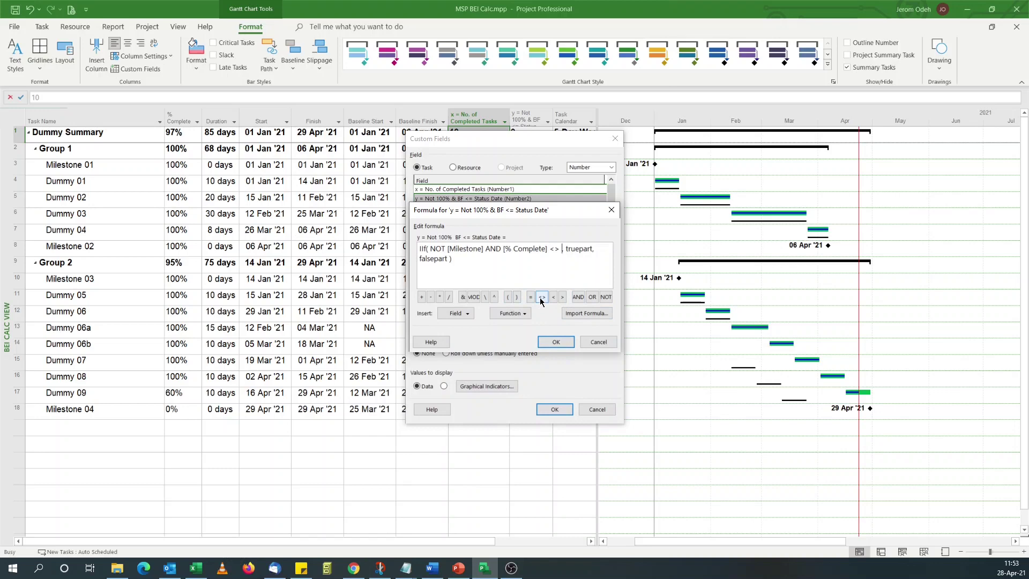
{"action": "type", "text": "100"}
Add AND [Baseline Finish] <= [Status Date] to complete the condition.
{"action": "left_click", "coordinate": [578, 298]}
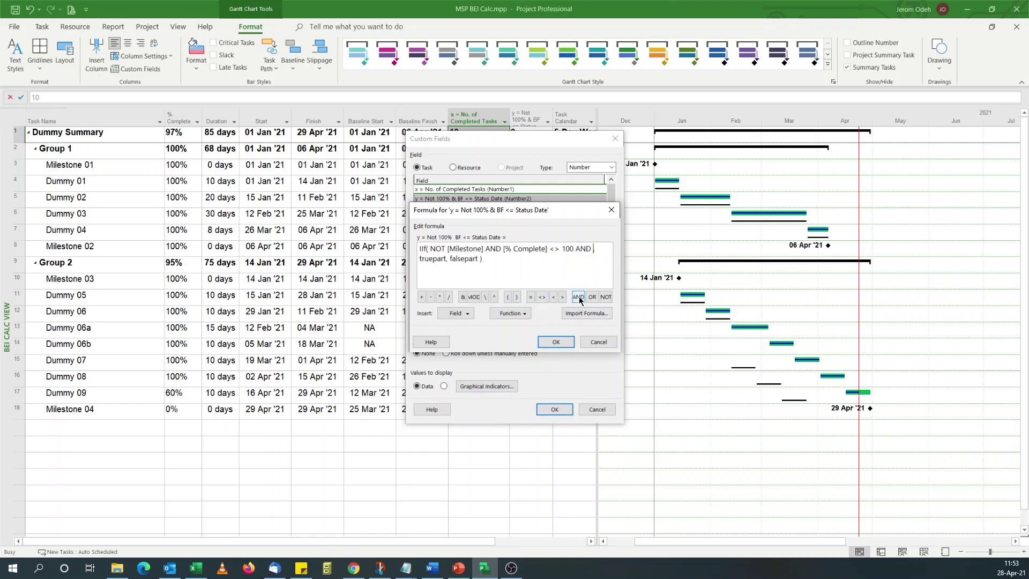
{"action": "left_click", "coordinate": [464, 316]}
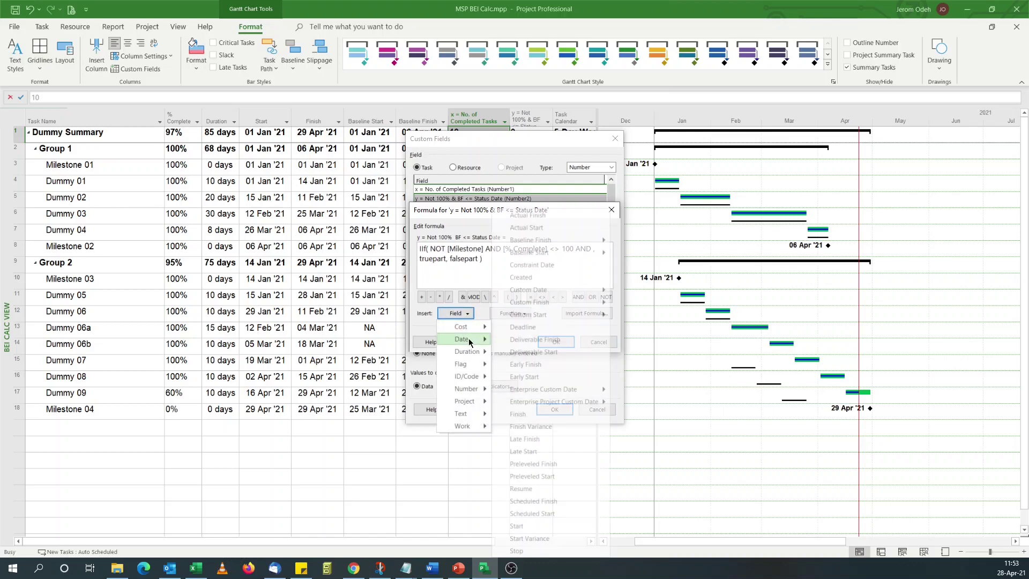
{"action": "mouse_move", "coordinate": [470, 340]}
{"action": "mouse_move", "coordinate": [551, 241]}
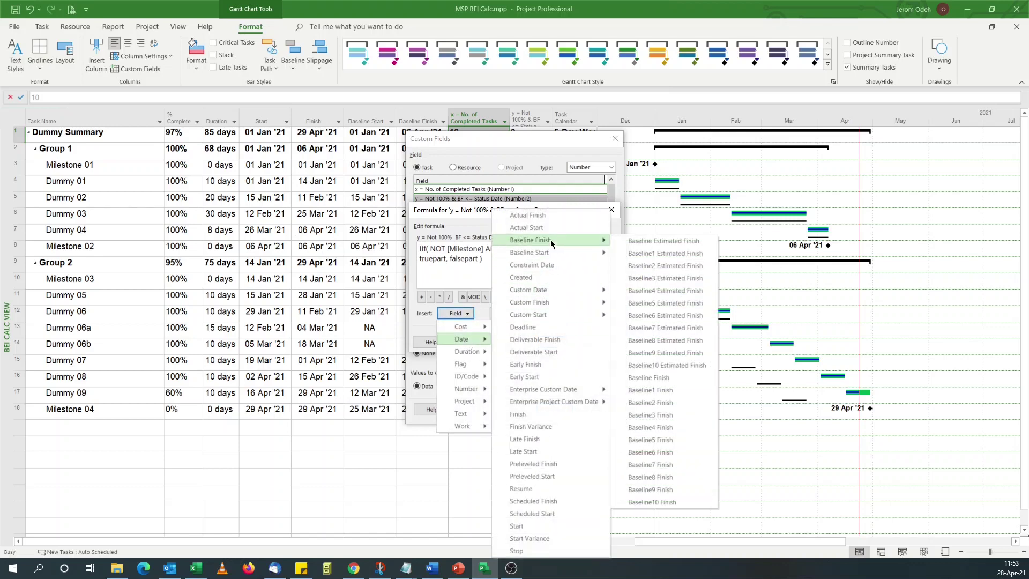
{"action": "left_click", "coordinate": [657, 378]}
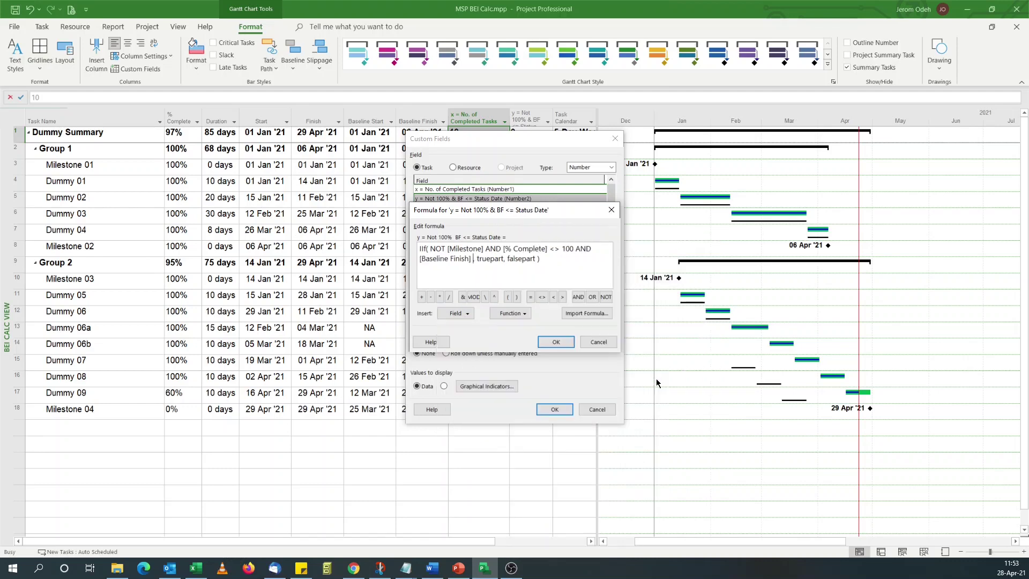
{"action": "left_click", "coordinate": [554, 298]}
{"action": "left_click", "coordinate": [531, 299]}
{"action": "left_click", "coordinate": [457, 314]}
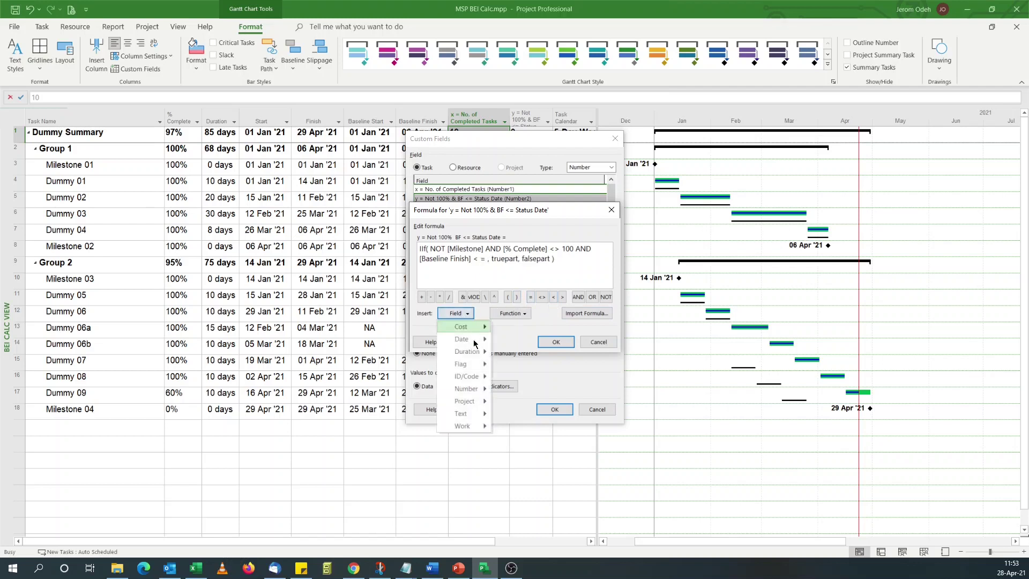
{"action": "mouse_move", "coordinate": [472, 343]}
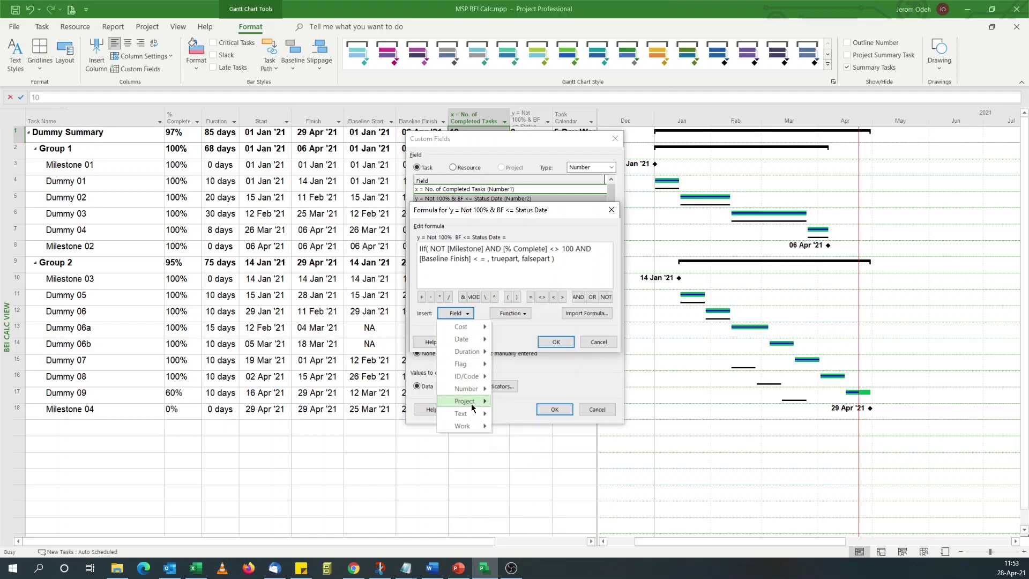
{"action": "mouse_move", "coordinate": [473, 405]}
{"action": "mouse_move", "coordinate": [518, 404]}
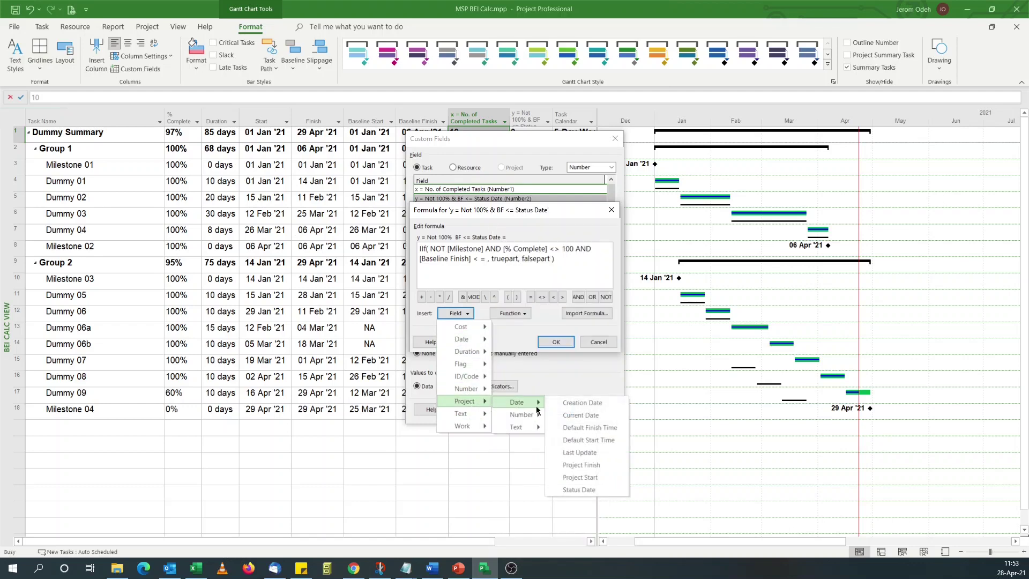
{"action": "left_click", "coordinate": [586, 490]}
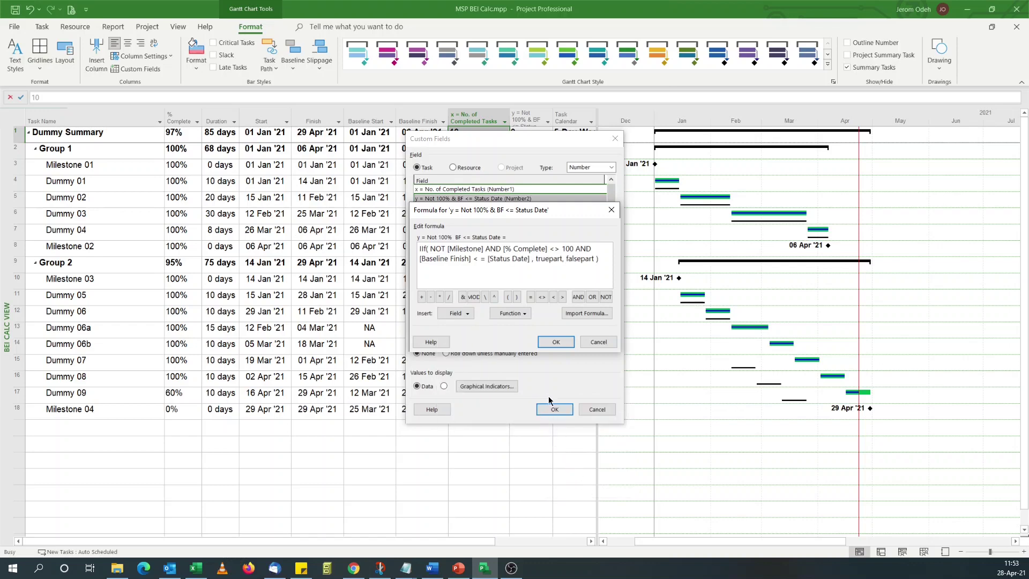
{"action": "type", "text": ","}
Set the IIf truepart to 1 and the falsepart to 0.
{"action": "left_click_drag", "start_coordinate": [537, 259], "coordinate": [563, 260]}
{"action": "type", "text": "1"}
{"action": "left_click_drag", "start_coordinate": [544, 260], "coordinate": [567, 260]}
{"action": "type", "text": "0"}
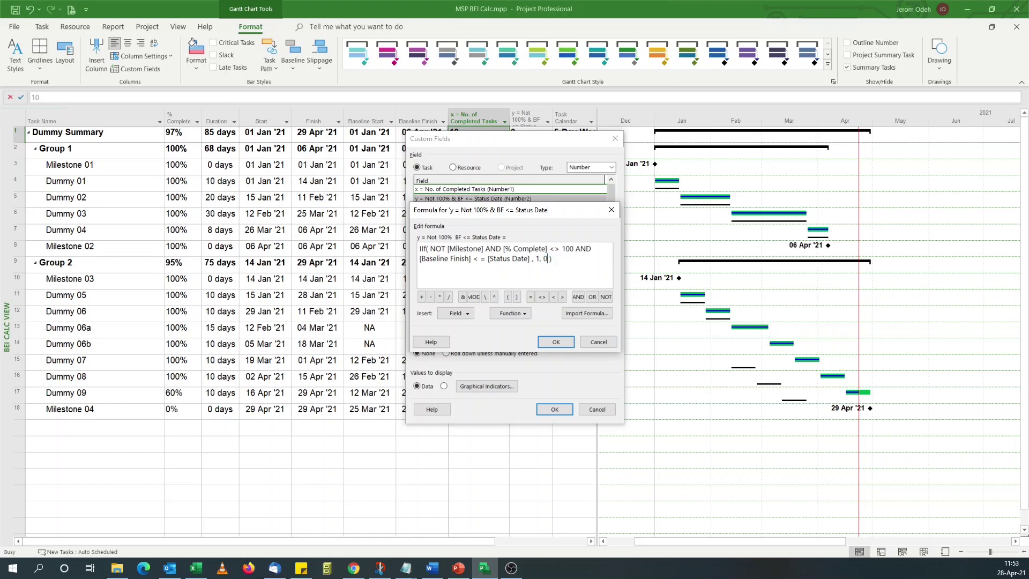
Change the y formula's '< =' to '<=' and apply it, so only Dummy 09 shows 1.
{"action": "left_click", "coordinate": [561, 344]}
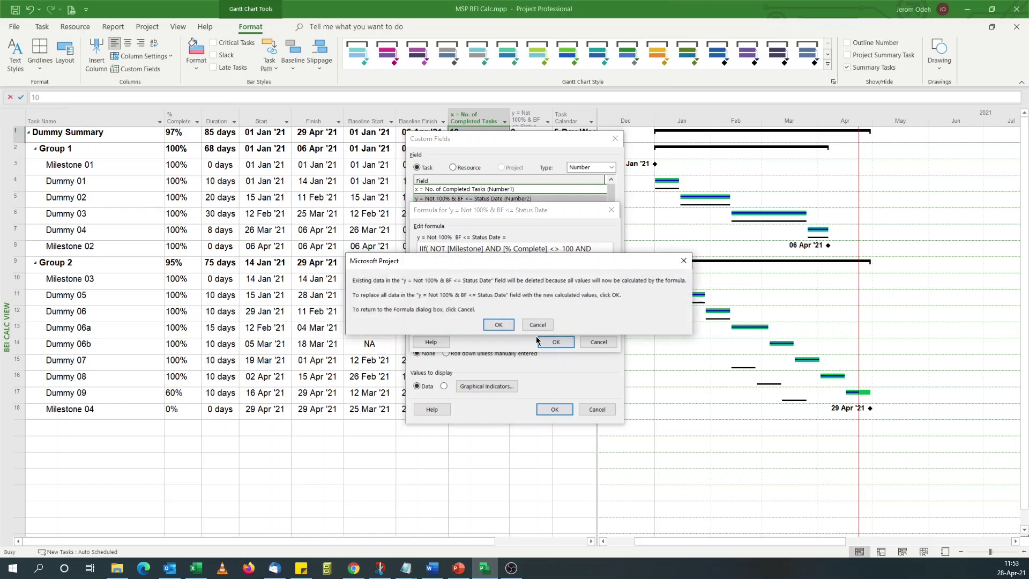
{"action": "left_click", "coordinate": [498, 326]}
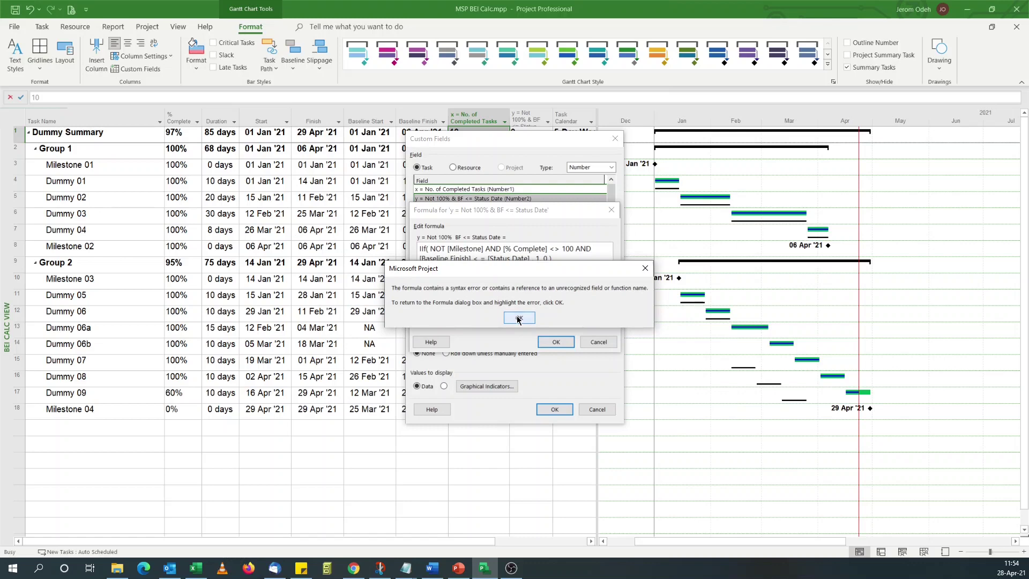
{"action": "left_click", "coordinate": [519, 319]}
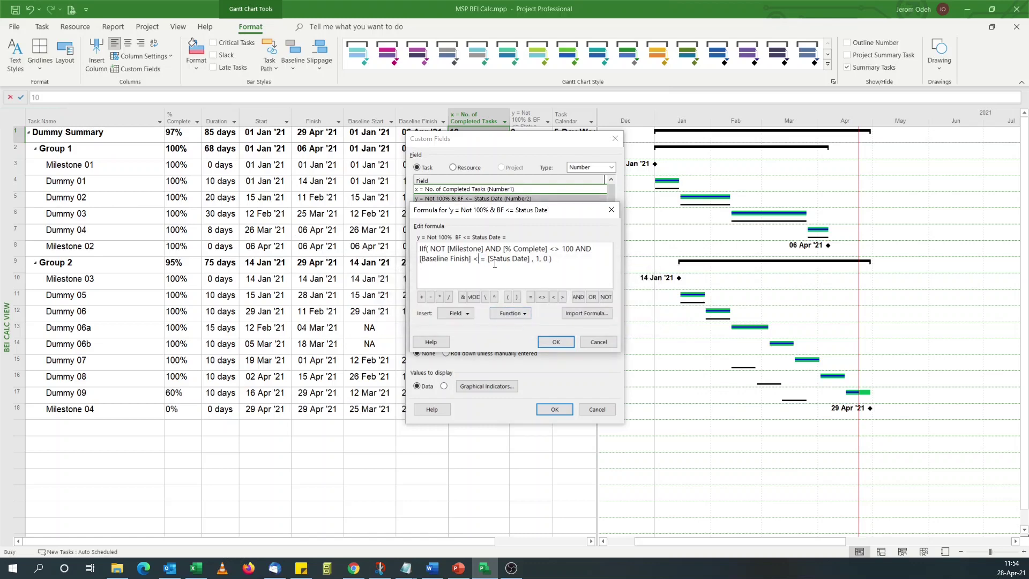
{"action": "key", "text": "Delete"}
{"action": "left_click", "coordinate": [551, 341]}
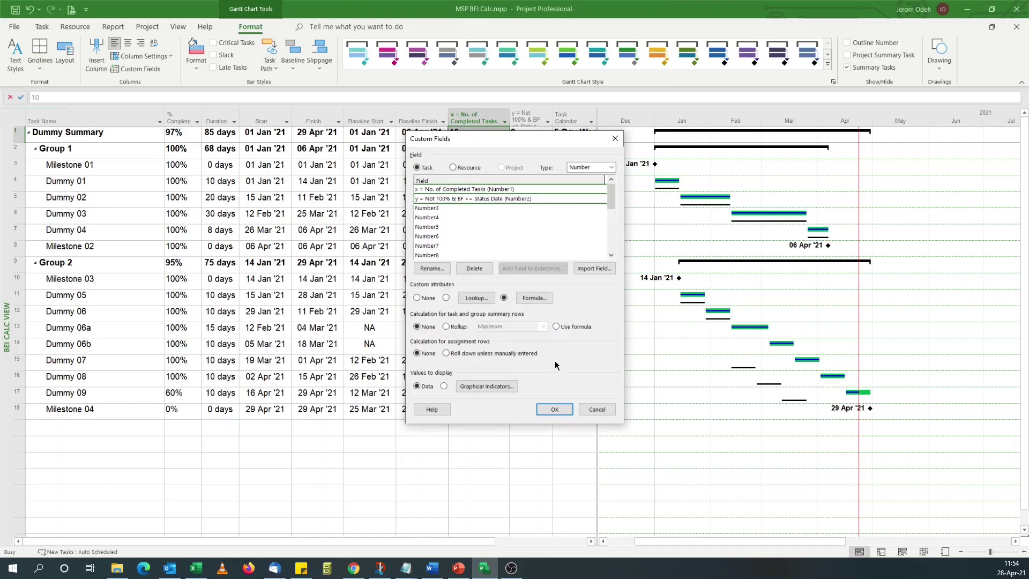
{"action": "left_click", "coordinate": [555, 409]}
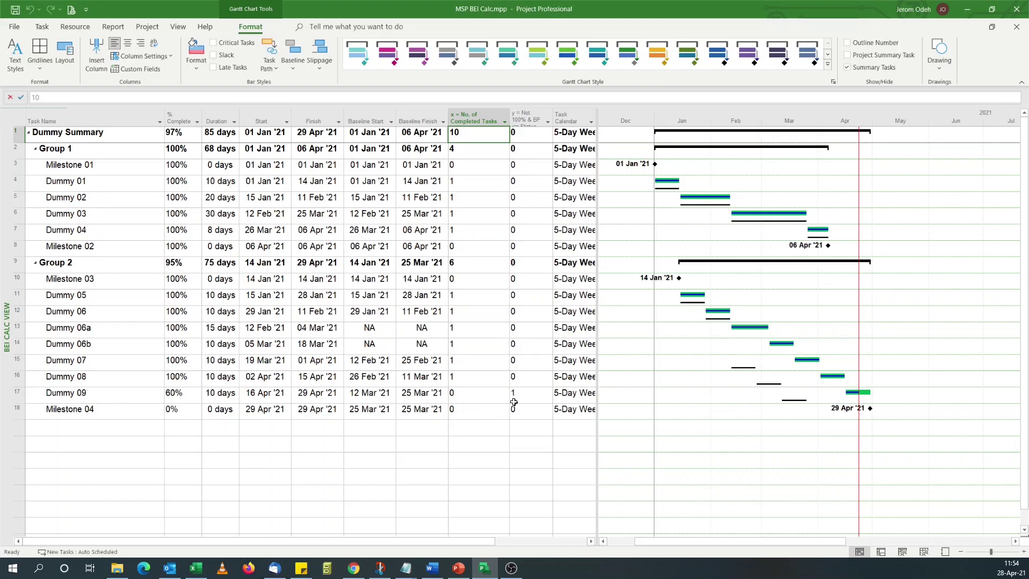
{"action": "left_click", "coordinate": [18, 394]}
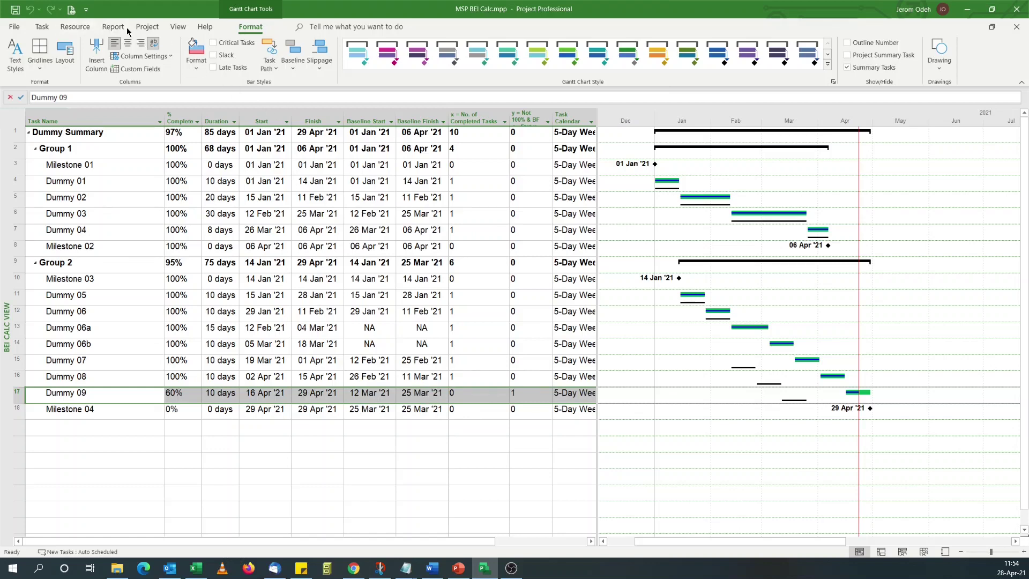
Check the 23 April 2021 status date, then widen the y column to show its full heading.
{"action": "left_click", "coordinate": [147, 28]}
{"action": "left_click", "coordinate": [128, 60]}
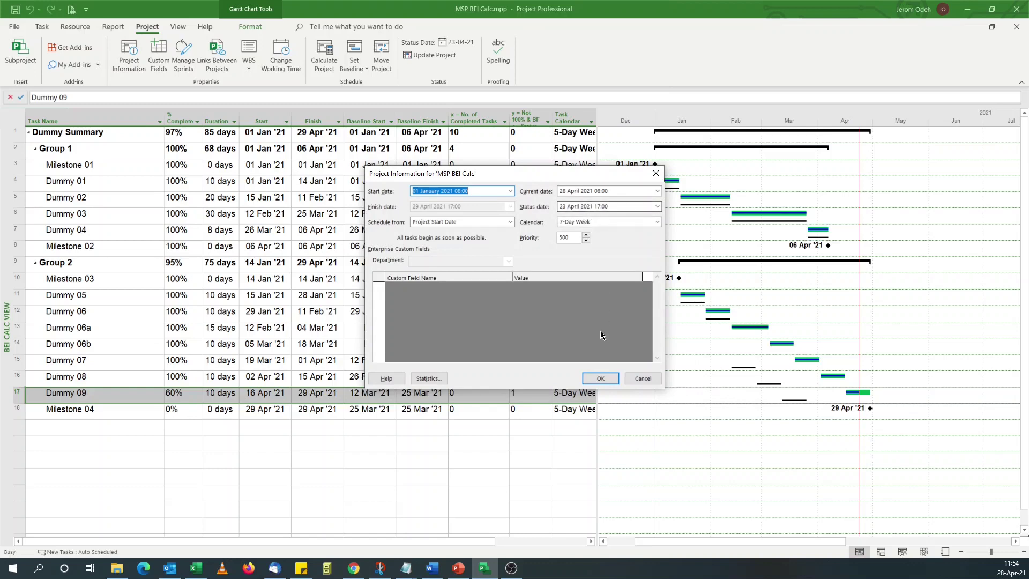
{"action": "left_click", "coordinate": [600, 378]}
{"action": "left_click", "coordinate": [526, 400]}
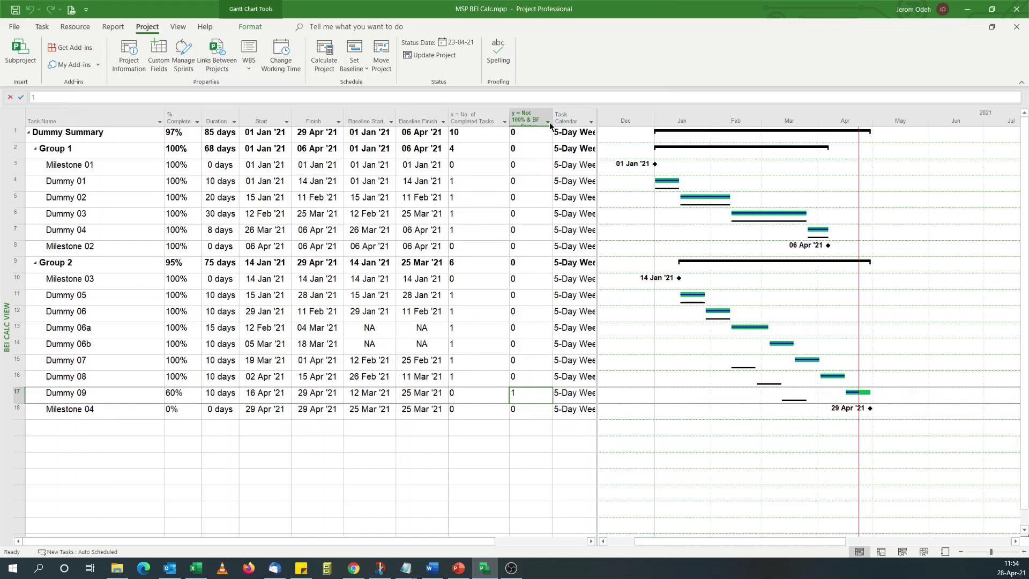
{"action": "left_click_drag", "start_coordinate": [553, 113], "coordinate": [623, 124]}
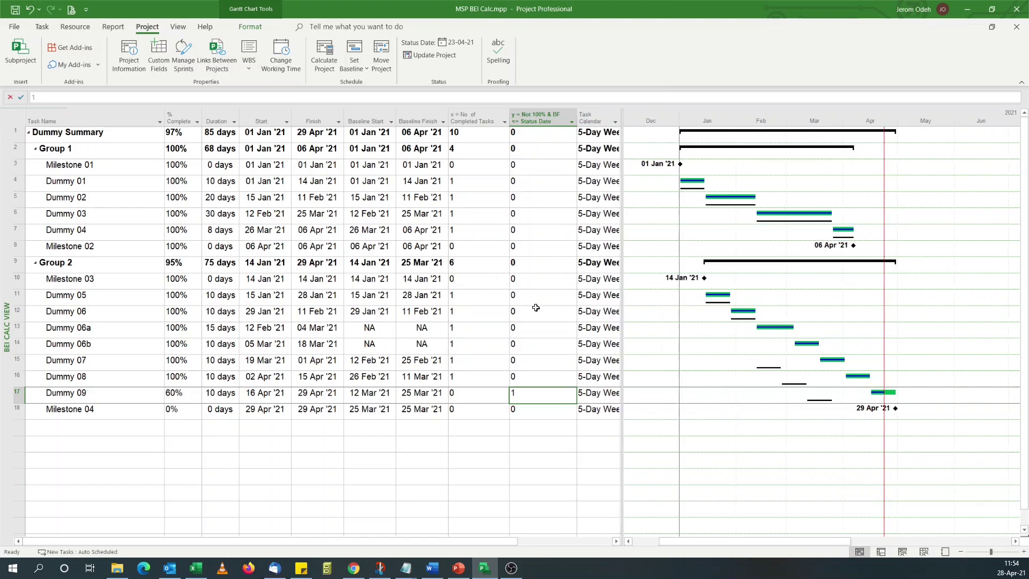
Set the y field (Number2) to roll up summary rows with Sum, so Dummy Summary shows 1.
{"action": "left_click", "coordinate": [531, 347]}
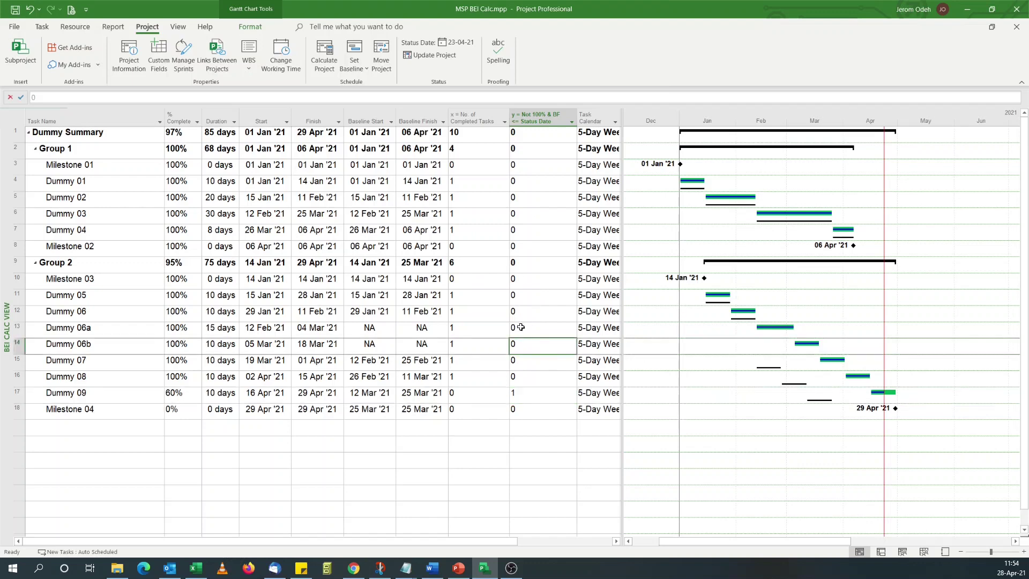
{"action": "left_click", "coordinate": [43, 27]}
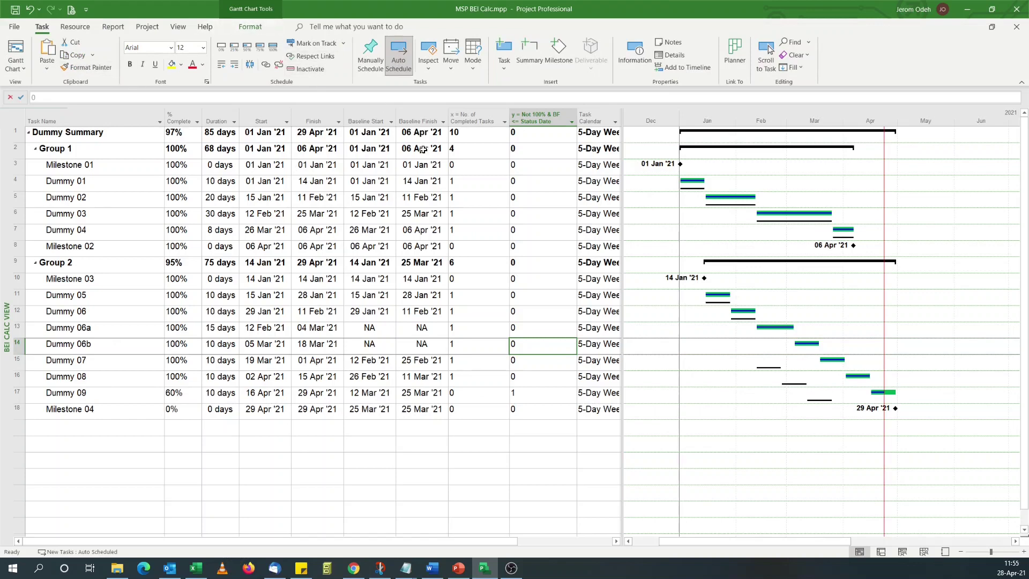
{"action": "left_click", "coordinate": [250, 27]}
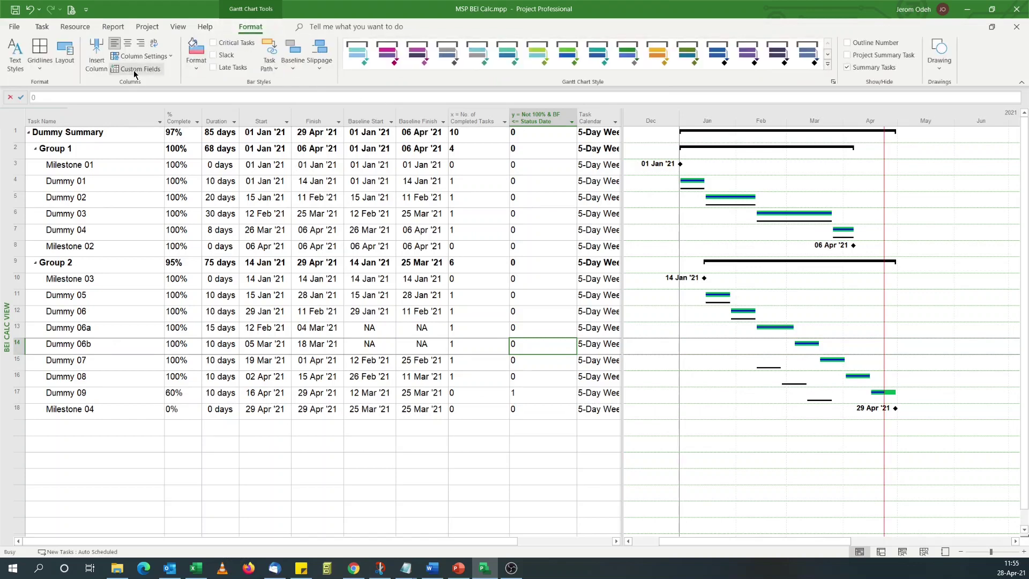
{"action": "left_click", "coordinate": [135, 68]}
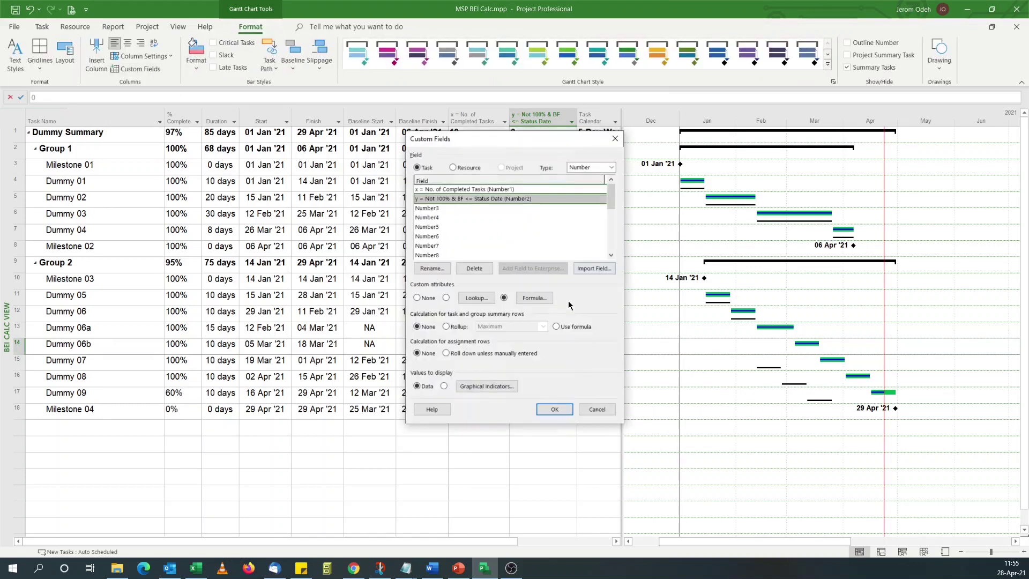
{"action": "left_click", "coordinate": [461, 327]}
{"action": "left_click", "coordinate": [503, 327]}
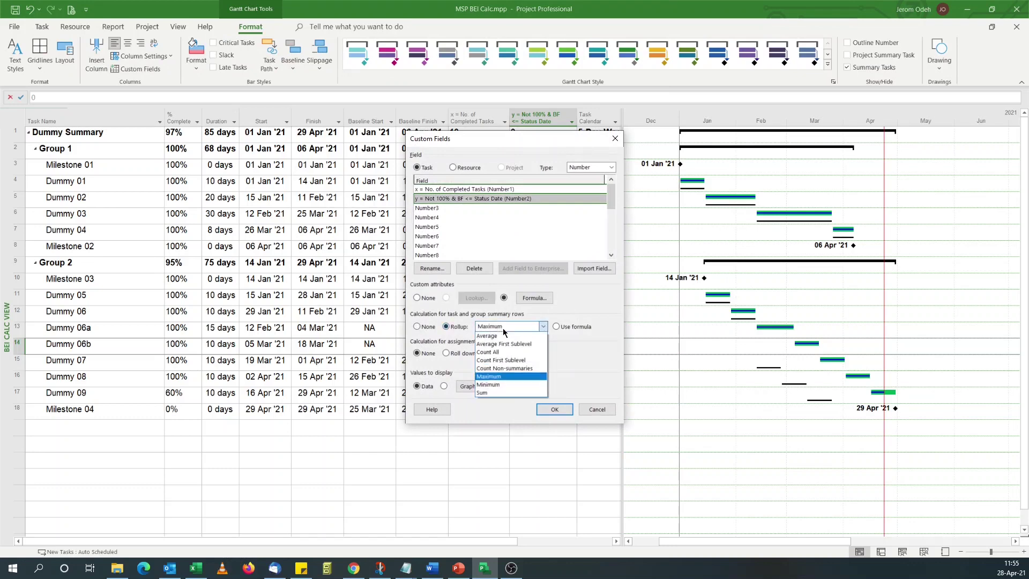
{"action": "left_click", "coordinate": [501, 393]}
{"action": "left_click", "coordinate": [550, 411]}
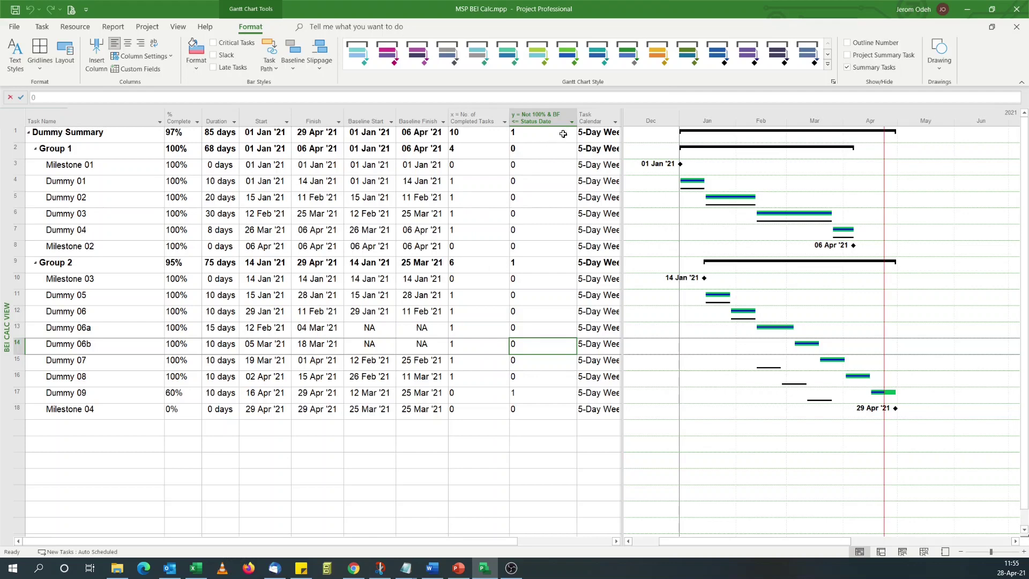
{"action": "left_click", "coordinate": [457, 572]}
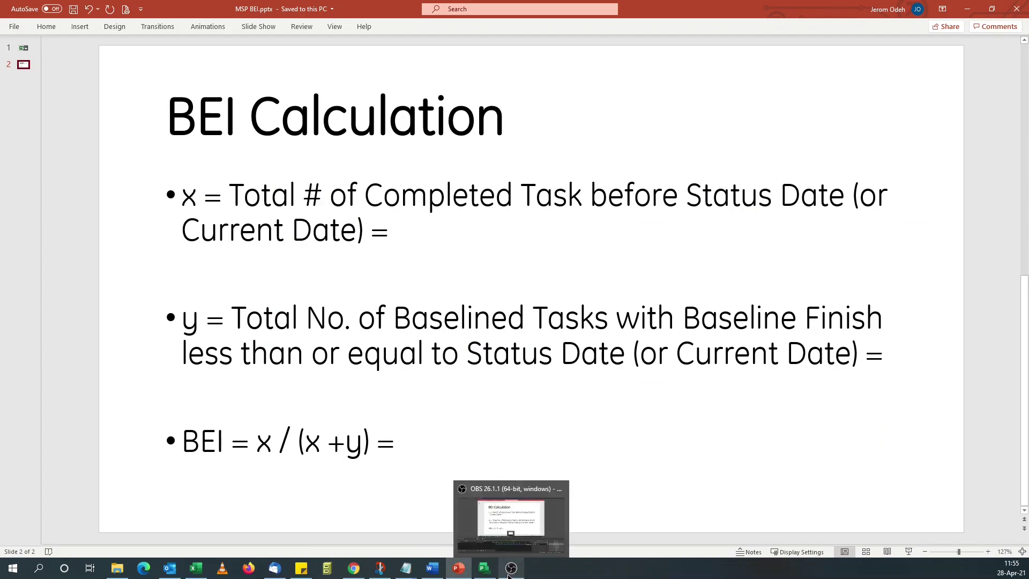
{"action": "left_click", "coordinate": [491, 569]}
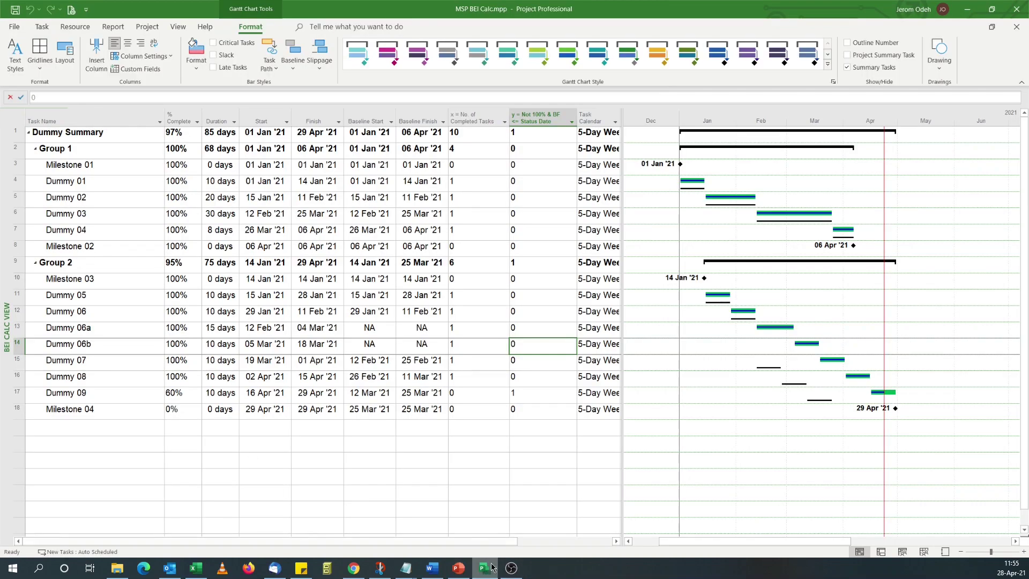
Collapse Group 2, Group 1 and Dummy Summary, leaving only the top row with x = 10, y = 1.
{"action": "left_click", "coordinate": [42, 265]}
{"action": "left_click", "coordinate": [35, 263]}
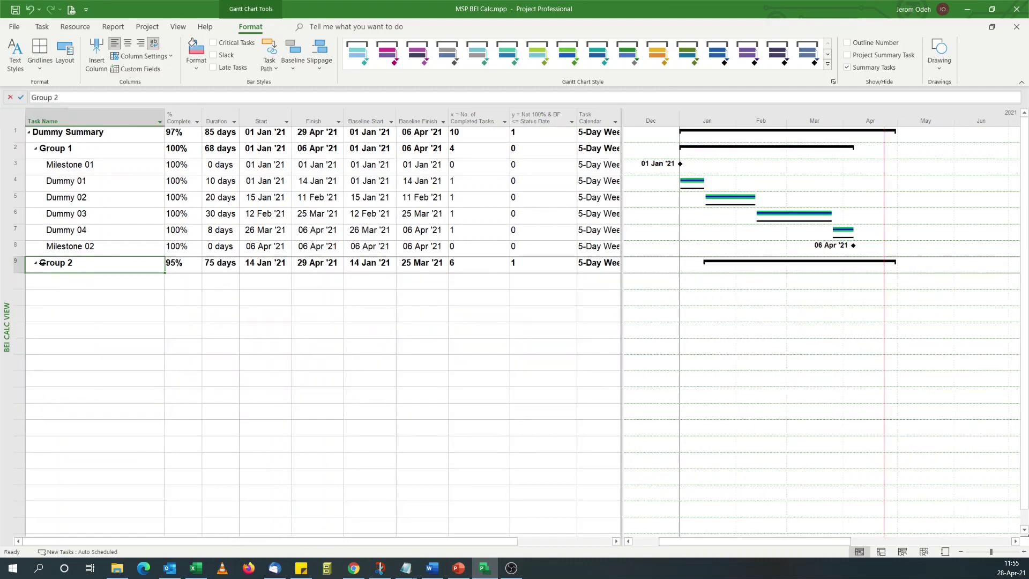
{"action": "left_click", "coordinate": [36, 150]}
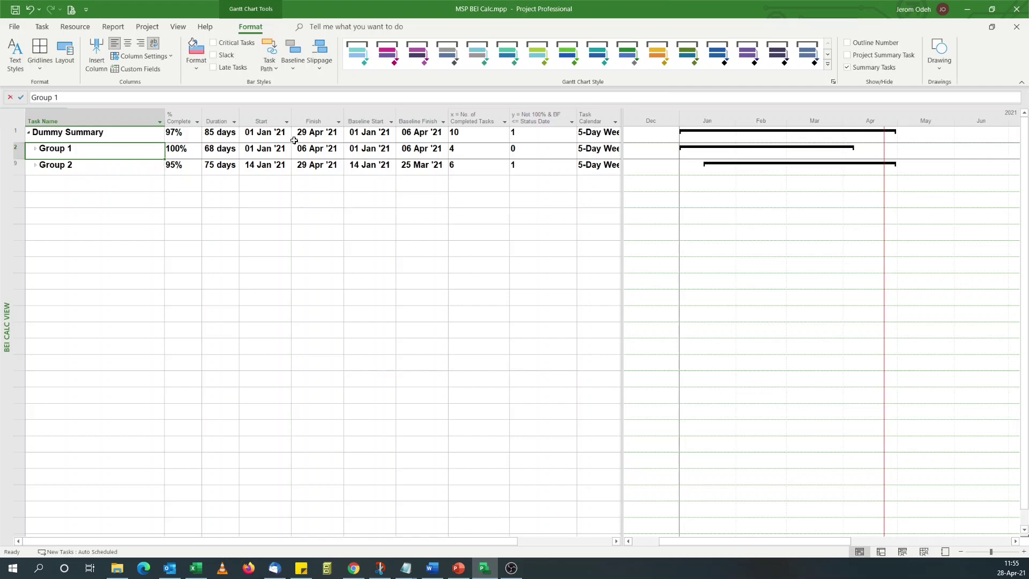
{"action": "left_click", "coordinate": [29, 134]}
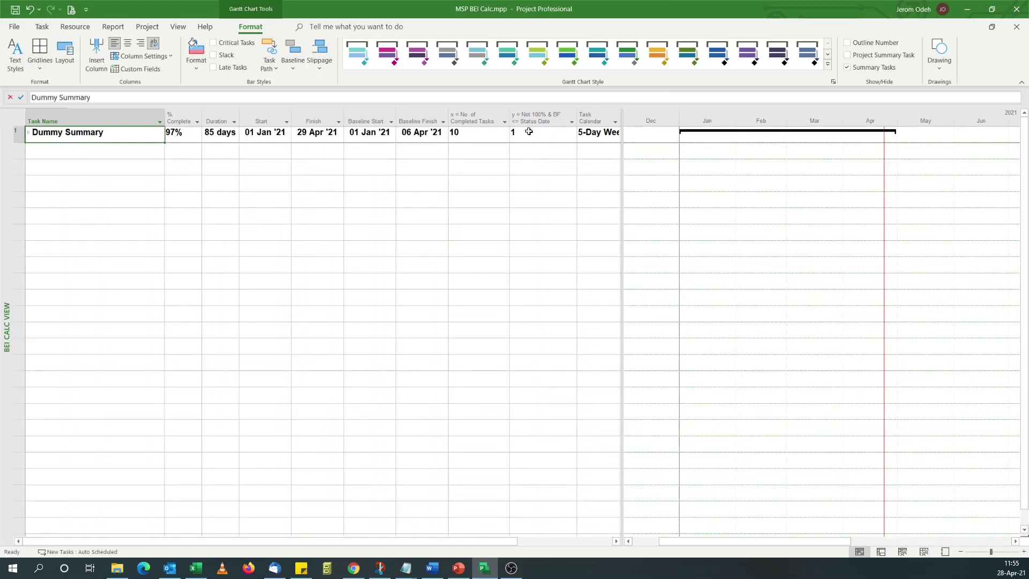
On the BEI Calculation slide, fill in x = 10, y = 1 and BEI = 10 / (10 + 1) = 10 / 11 = 0.91.
{"action": "left_click", "coordinate": [462, 570]}
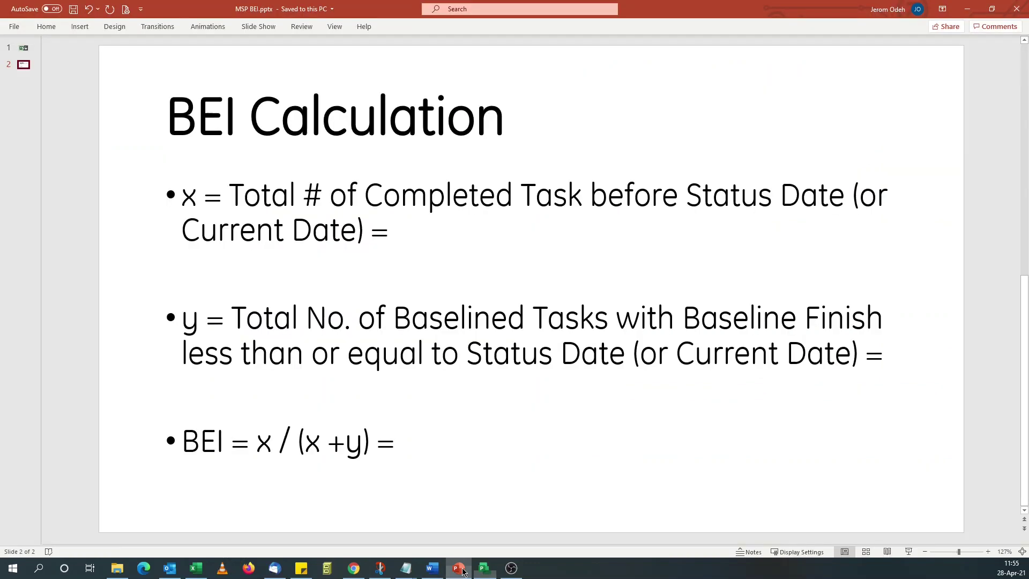
{"action": "left_click", "coordinate": [414, 235]}
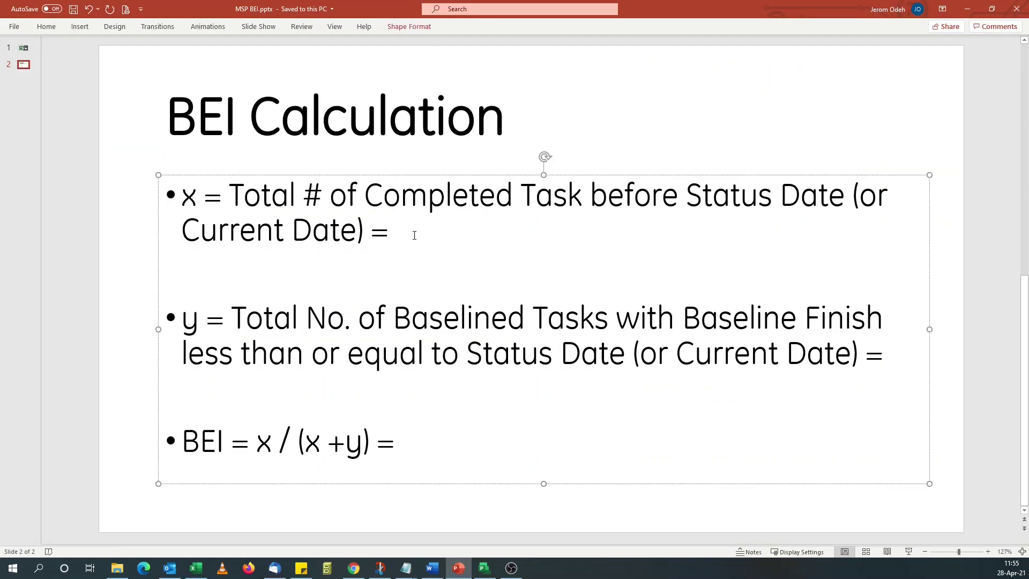
{"action": "type", "text": "10"}
{"action": "left_click", "coordinate": [884, 355]}
{"action": "type", "text": "1"}
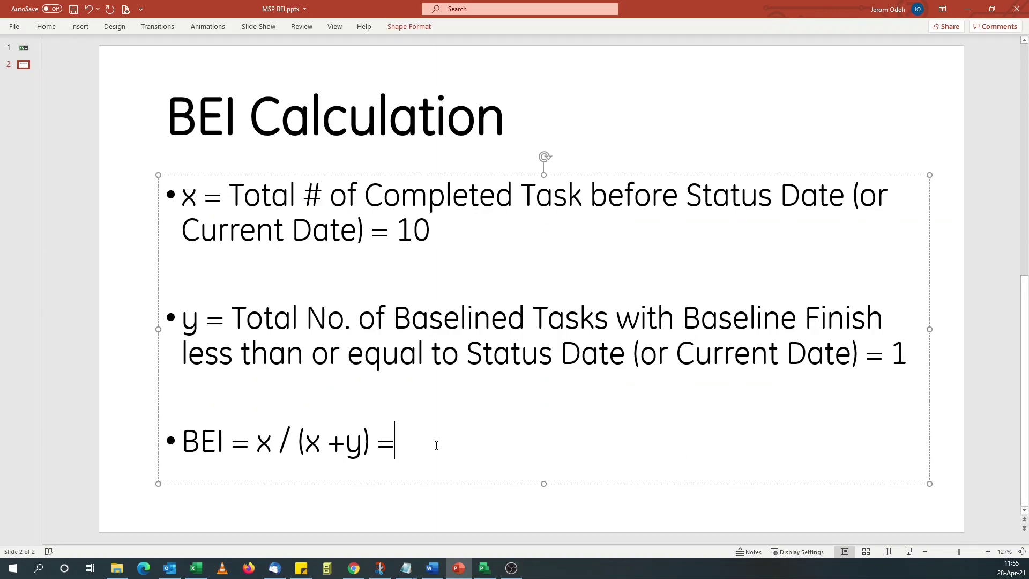
{"action": "type", "text": " 10 / (10 +"}
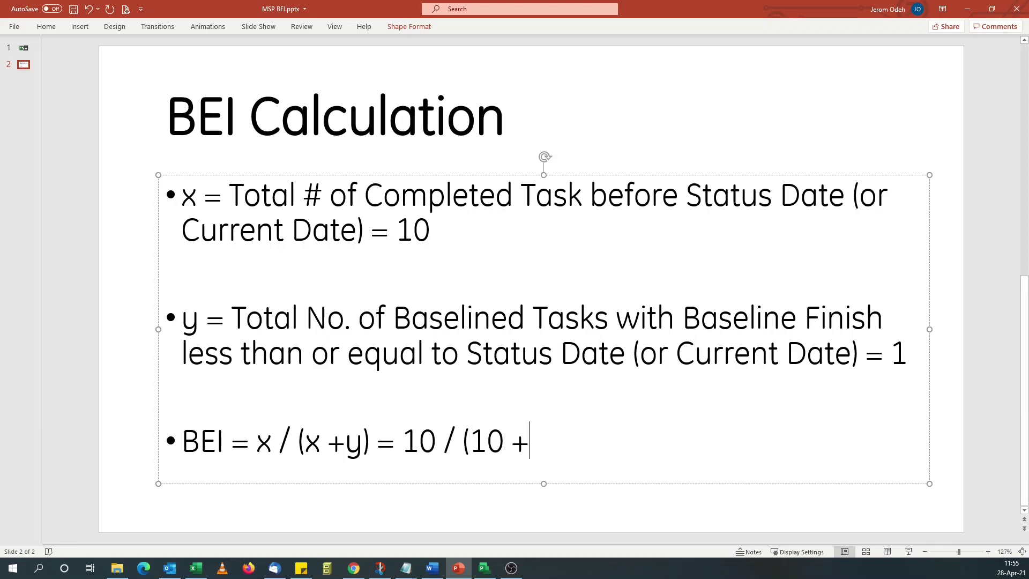
{"action": "type", "text": " 1) = 10"}
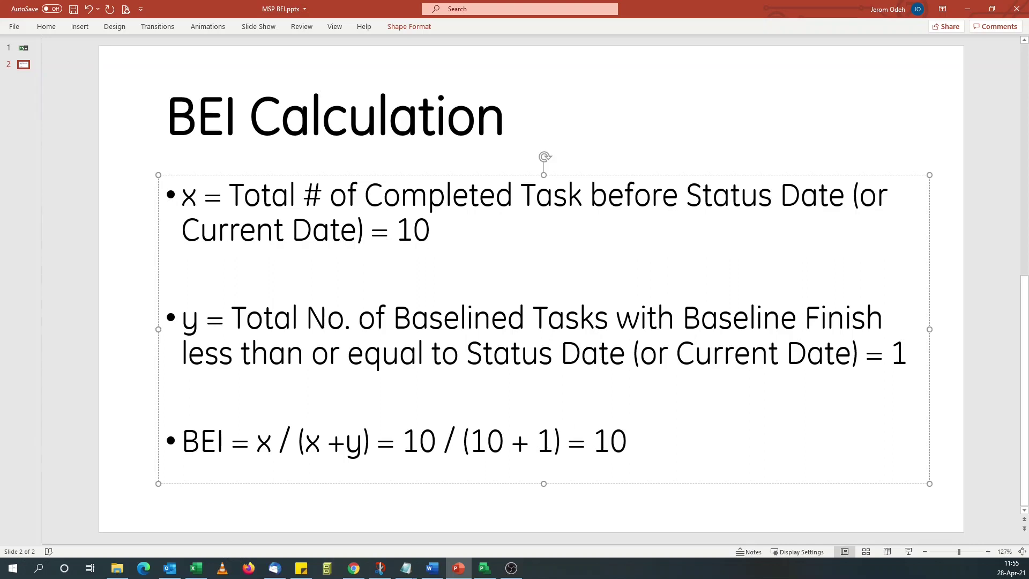
{"action": "type", "text": " / 11 ="}
{"action": "type", "text": "0."}
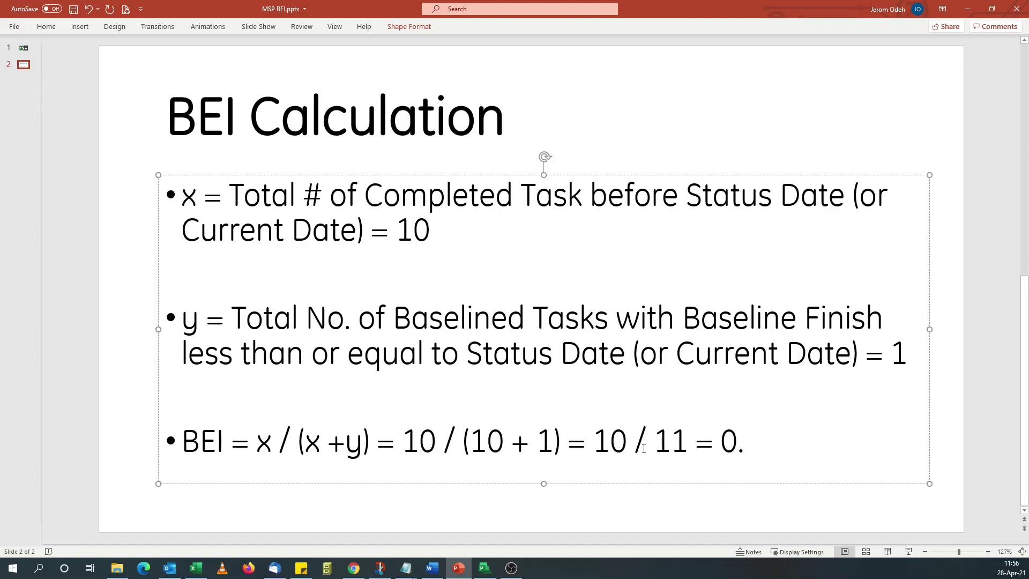
{"action": "type", "text": "91"}
{"action": "left_click", "coordinate": [485, 568]}
Insert a Number3 column before Task Calendar and widen the task table to show it.
{"action": "left_click", "coordinate": [335, 252]}
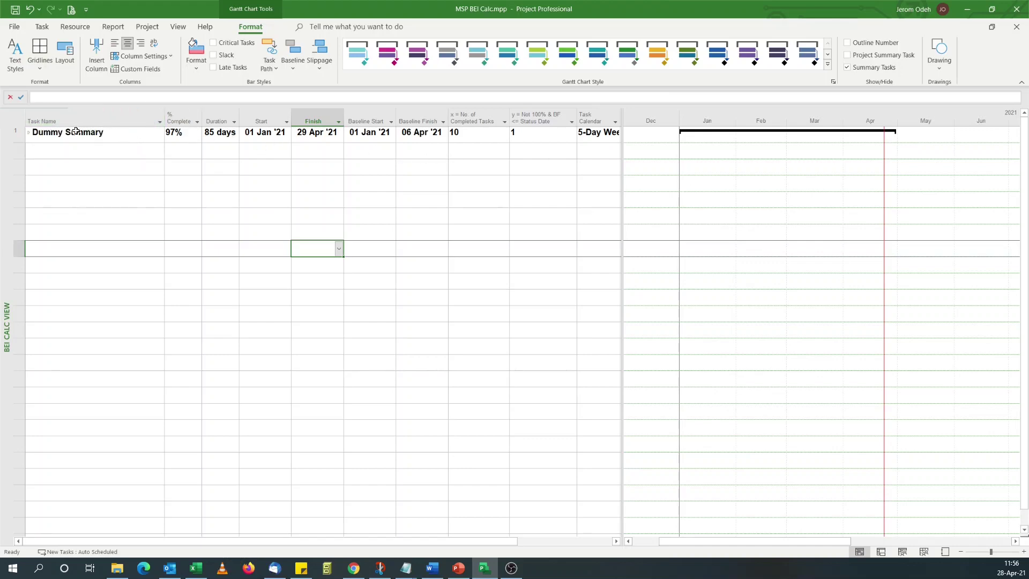
{"action": "right_click", "coordinate": [594, 114]}
{"action": "left_click", "coordinate": [623, 206]}
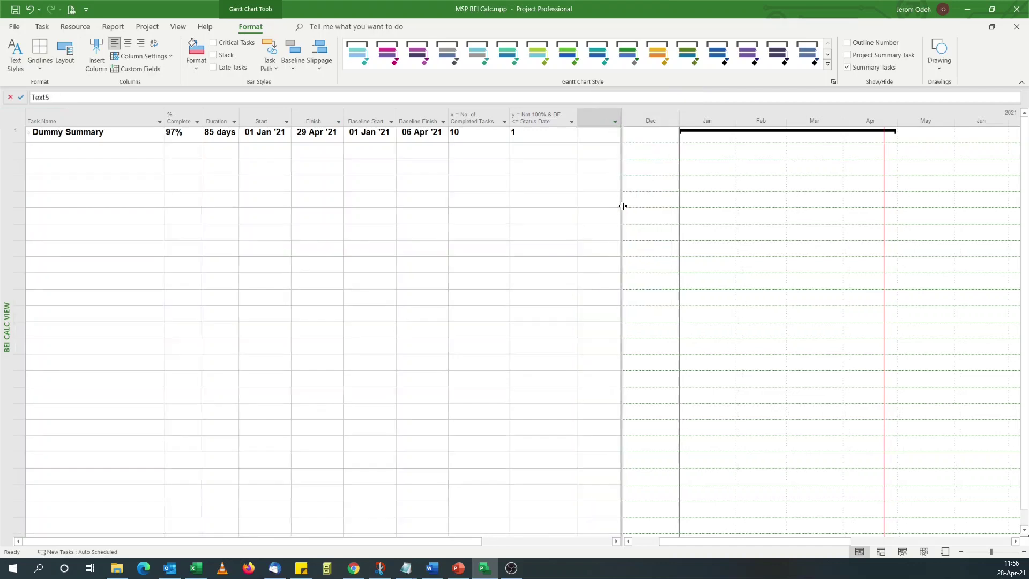
{"action": "type", "text": "number1 ( x = No. of Completed Tasks"}
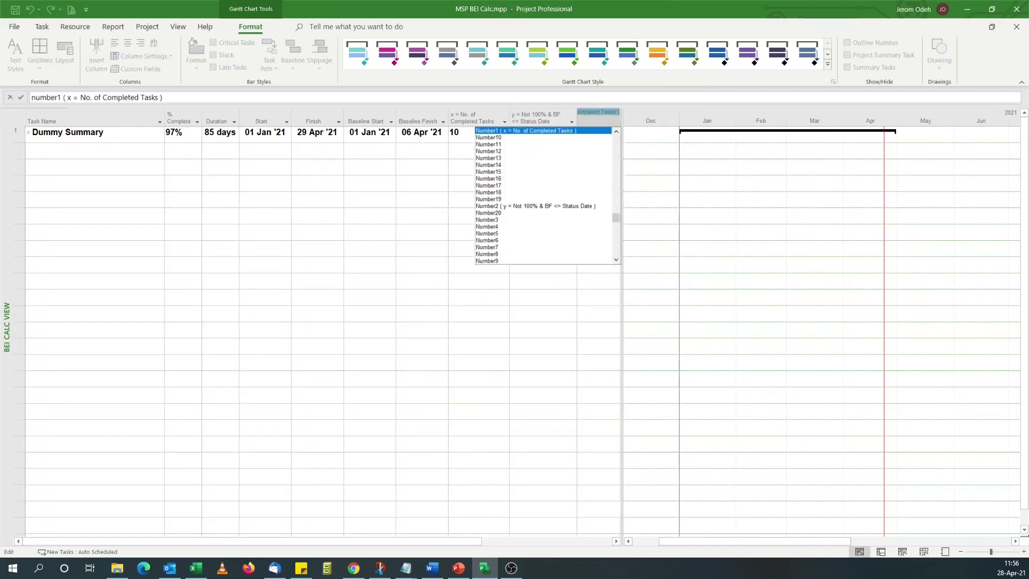
{"action": "left_click", "coordinate": [497, 220]}
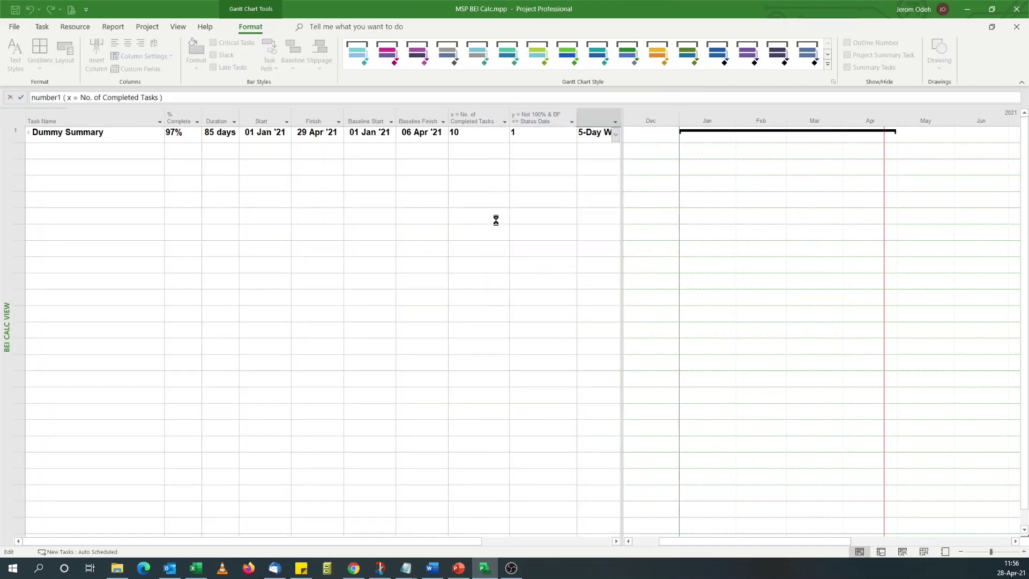
{"action": "left_click_drag", "start_coordinate": [625, 172], "coordinate": [649, 169]}
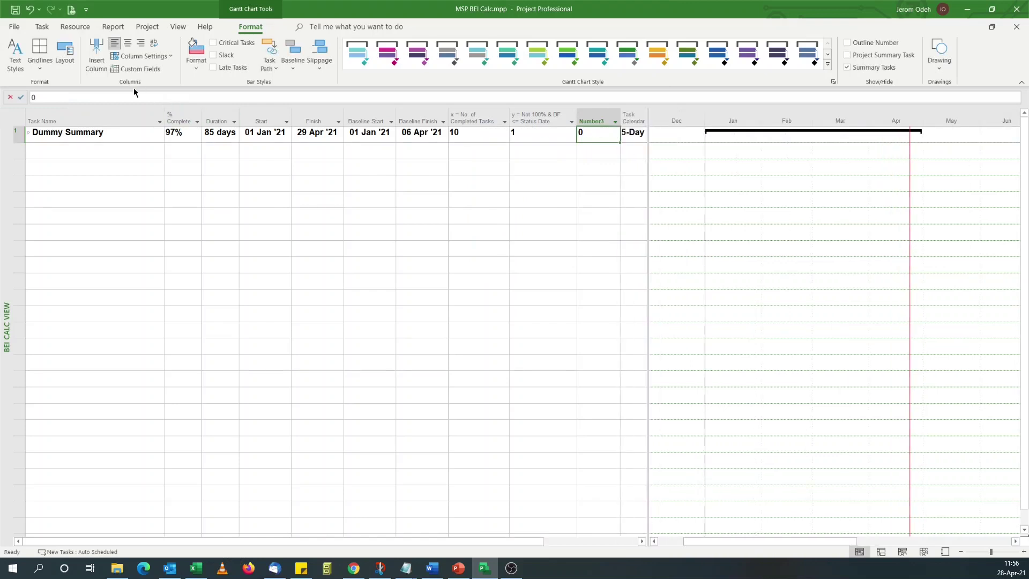
Rename the Number3 field to 'BEI = x / (x+y)' and bring up its formula editor.
{"action": "left_click", "coordinate": [135, 69]}
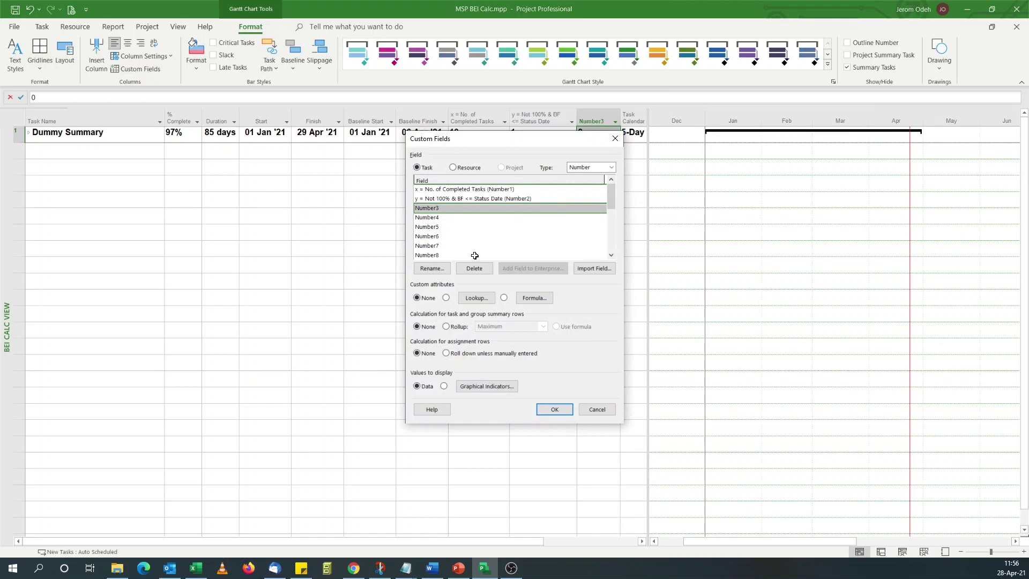
{"action": "left_click", "coordinate": [449, 270]}
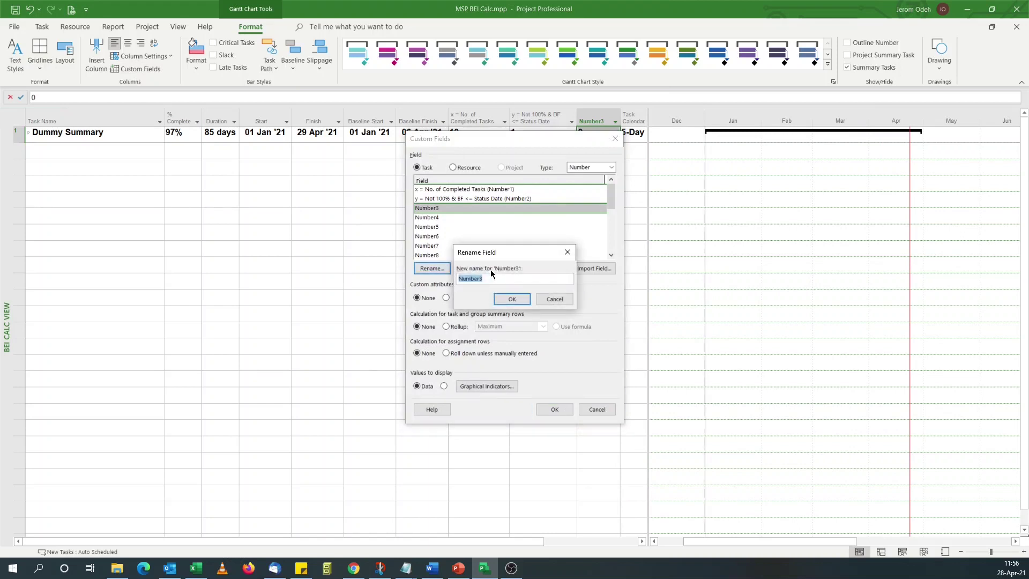
{"action": "type", "text": "BEI = x / (x+y"}
{"action": "left_click", "coordinate": [508, 304]}
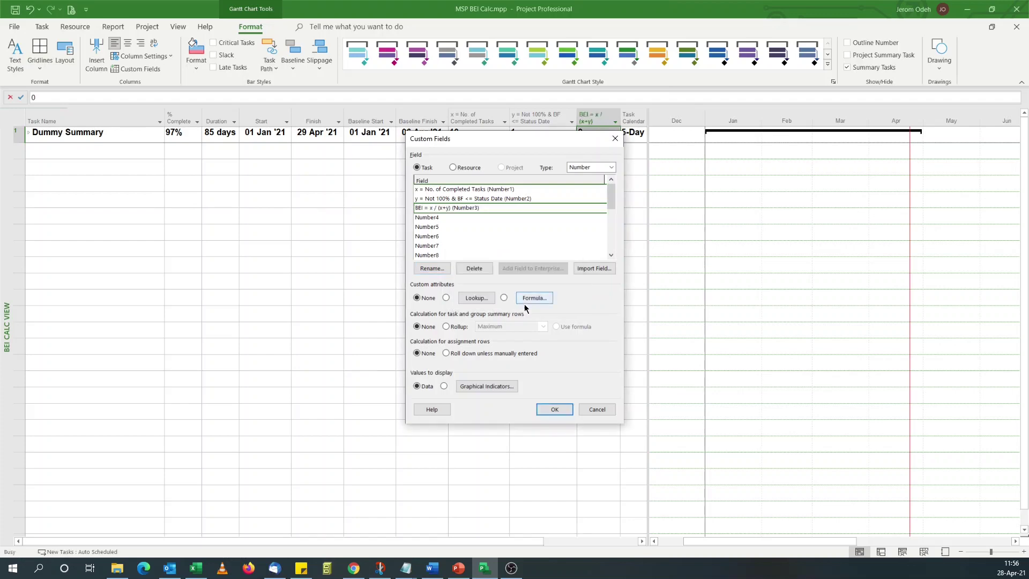
{"action": "left_click", "coordinate": [528, 299]}
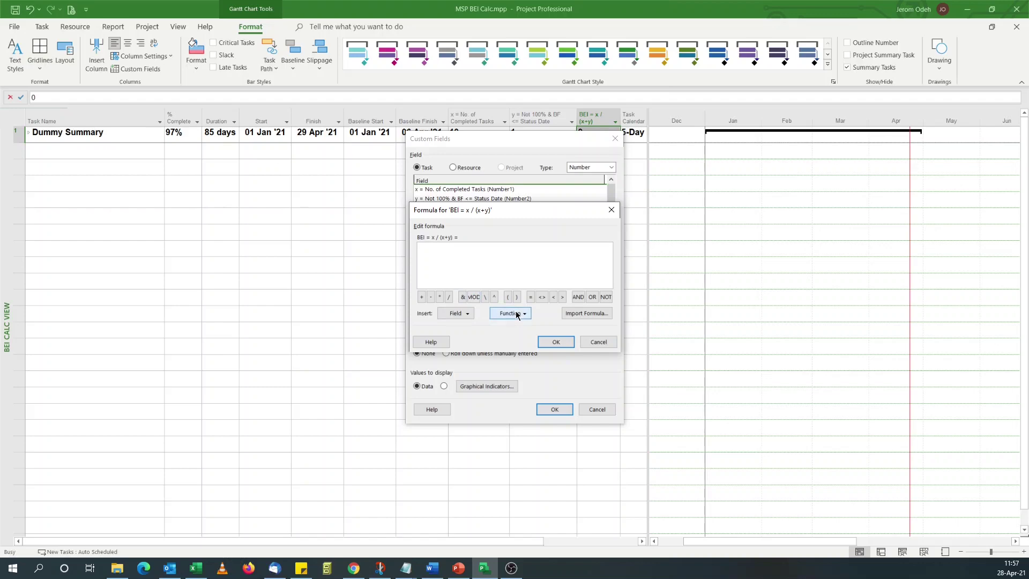
Insert the IIf function into the BEI formula.
{"action": "left_click", "coordinate": [519, 315]}
{"action": "mouse_move", "coordinate": [539, 356]}
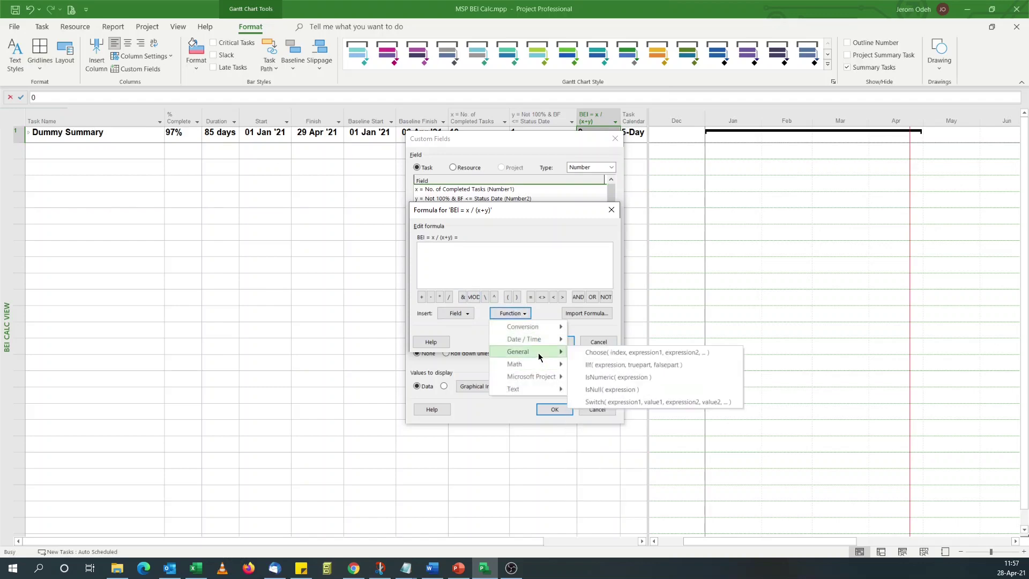
{"action": "left_click", "coordinate": [619, 365]}
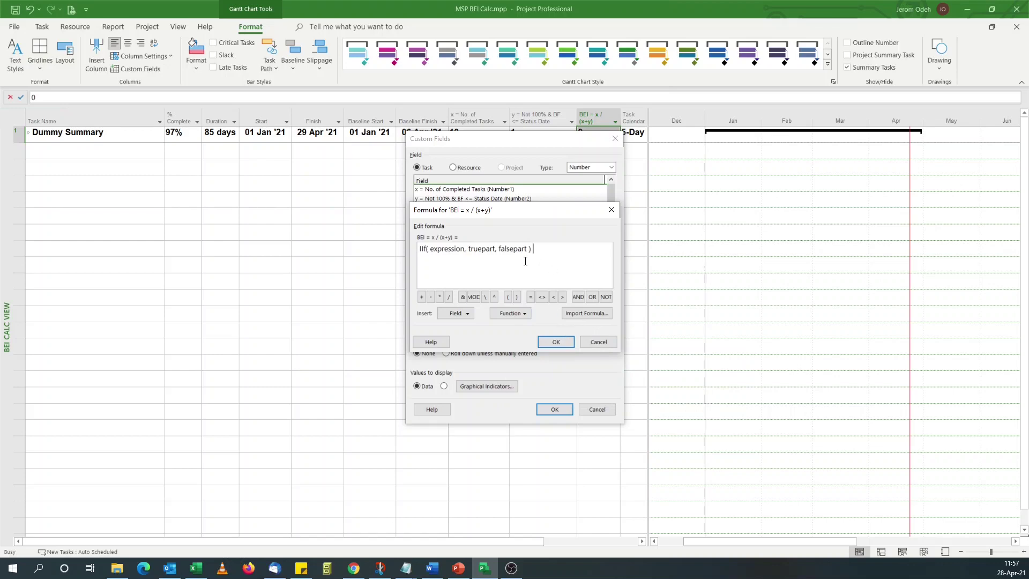
Replace the expression placeholder with the Summary flag and select the truepart placeholder.
{"action": "left_click_drag", "start_coordinate": [430, 250], "coordinate": [465, 249]}
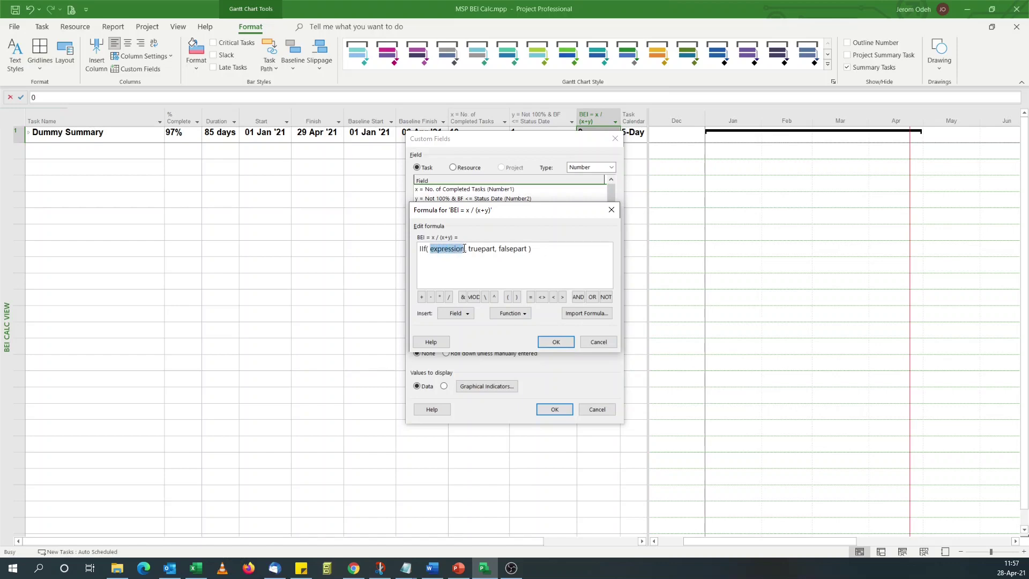
{"action": "left_click", "coordinate": [462, 314]}
{"action": "mouse_move", "coordinate": [476, 365]}
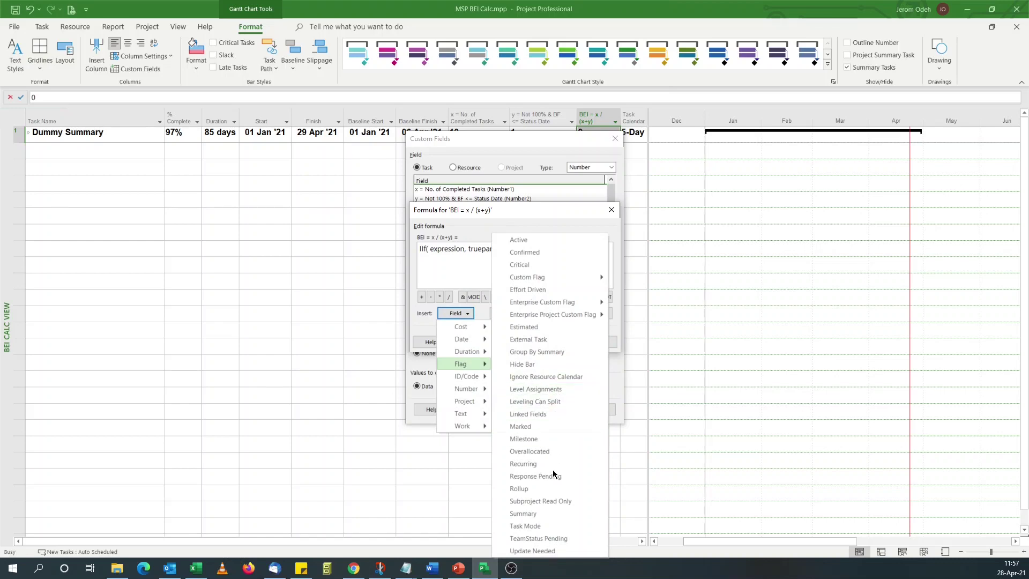
{"action": "left_click", "coordinate": [530, 514]}
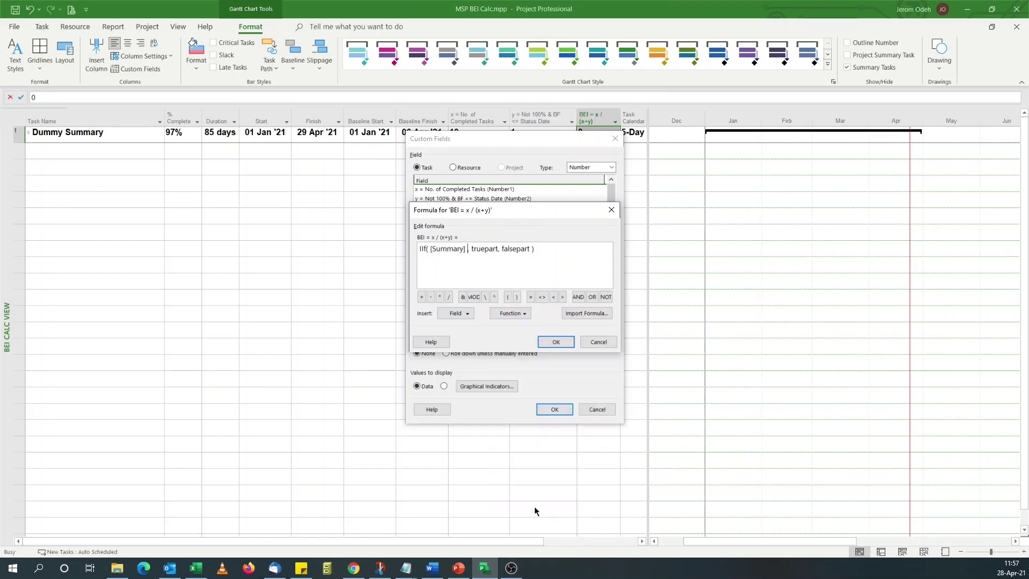
{"action": "left_click", "coordinate": [475, 252]}
{"action": "key", "text": "shift+Right"}
{"action": "key", "text": "shift+Right"}
{"action": "key", "text": "shift+Right"}
{"action": "left_click_drag", "start_coordinate": [471, 250], "coordinate": [496, 249]}
Replace truepart with the x field followed by '/('.
{"action": "left_click", "coordinate": [455, 314]}
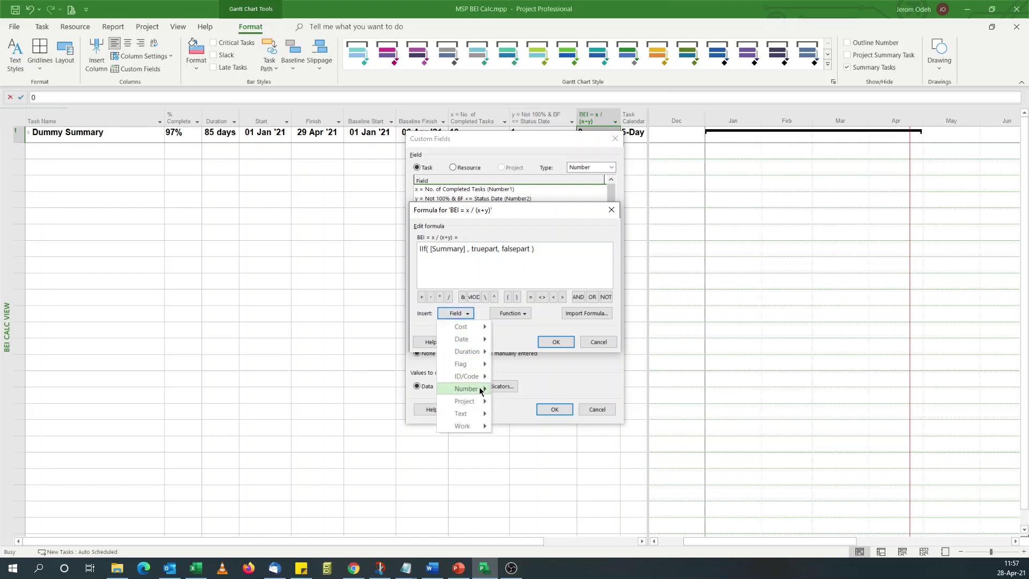
{"action": "mouse_move", "coordinate": [478, 389]}
{"action": "mouse_move", "coordinate": [534, 415]}
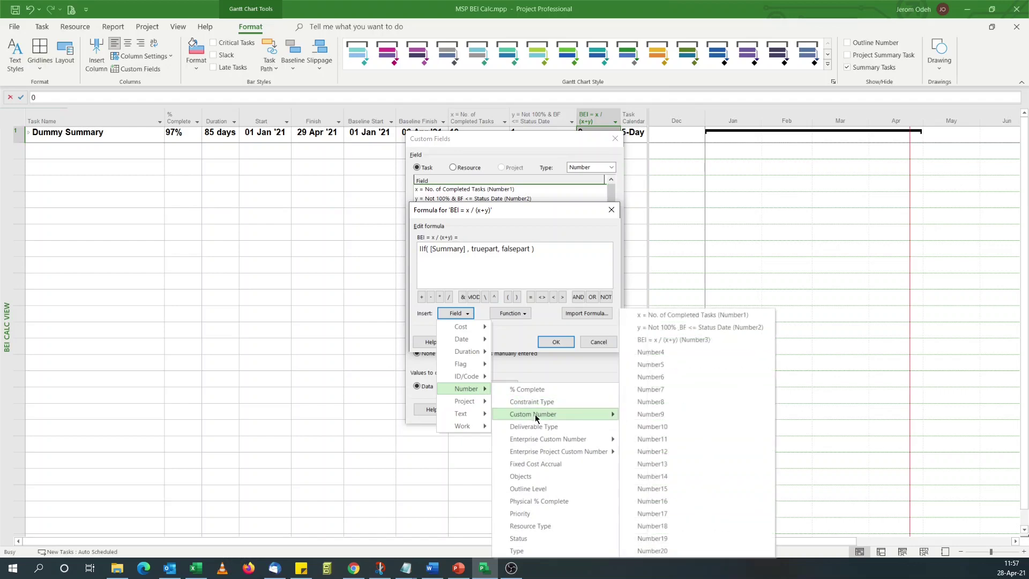
{"action": "left_click", "coordinate": [657, 316]}
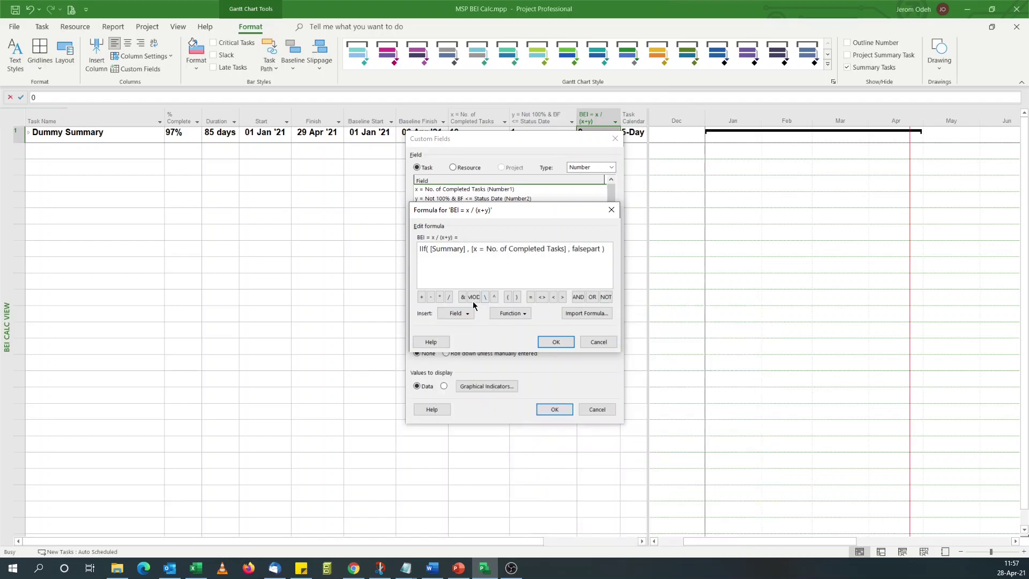
{"action": "left_click", "coordinate": [448, 296]}
{"action": "left_click", "coordinate": [507, 298]}
Complete the denominator as x + y and close the parenthesis.
{"action": "left_click", "coordinate": [453, 314]}
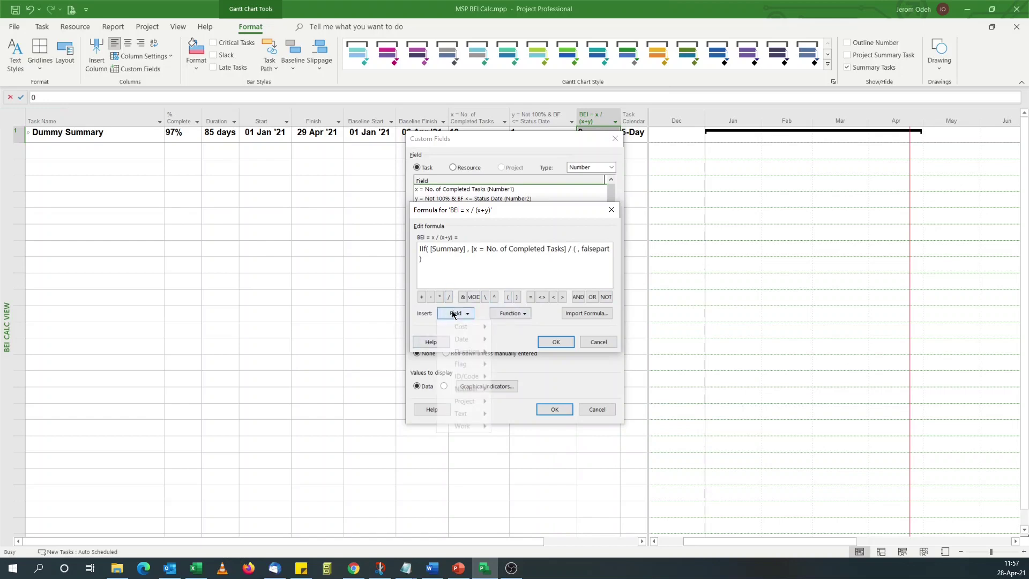
{"action": "mouse_move", "coordinate": [472, 389]}
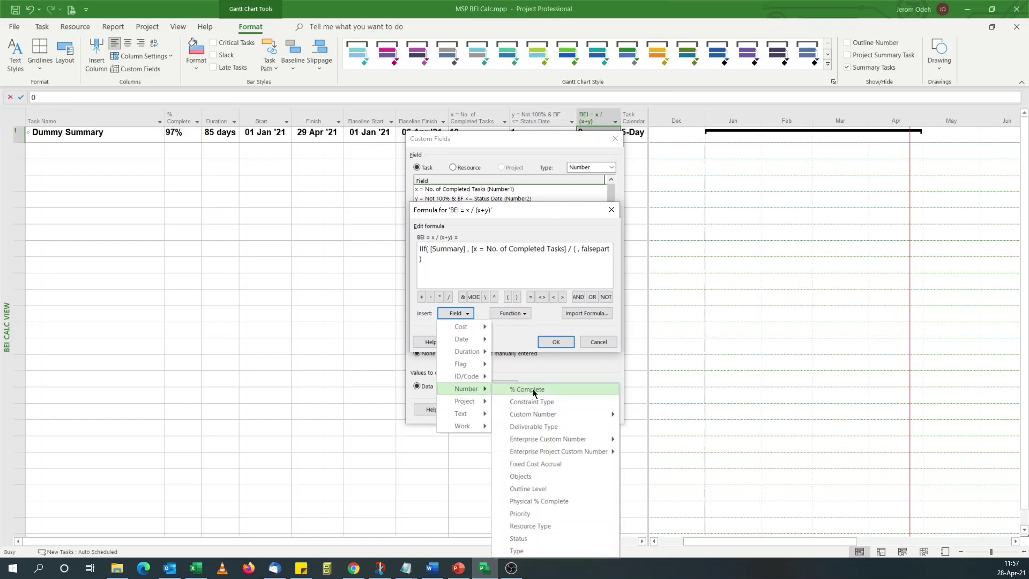
{"action": "mouse_move", "coordinate": [564, 418]}
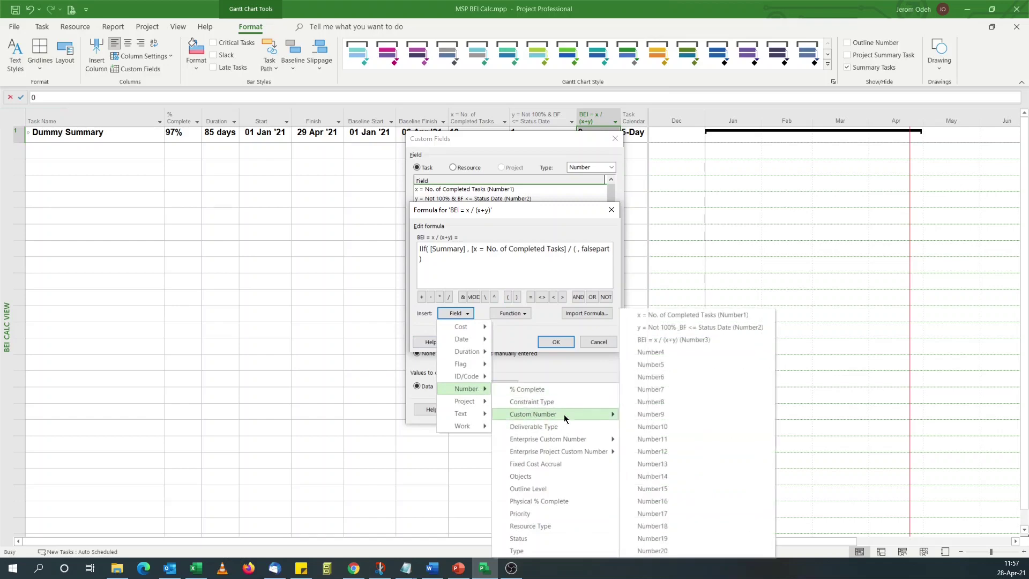
{"action": "left_click", "coordinate": [678, 320]}
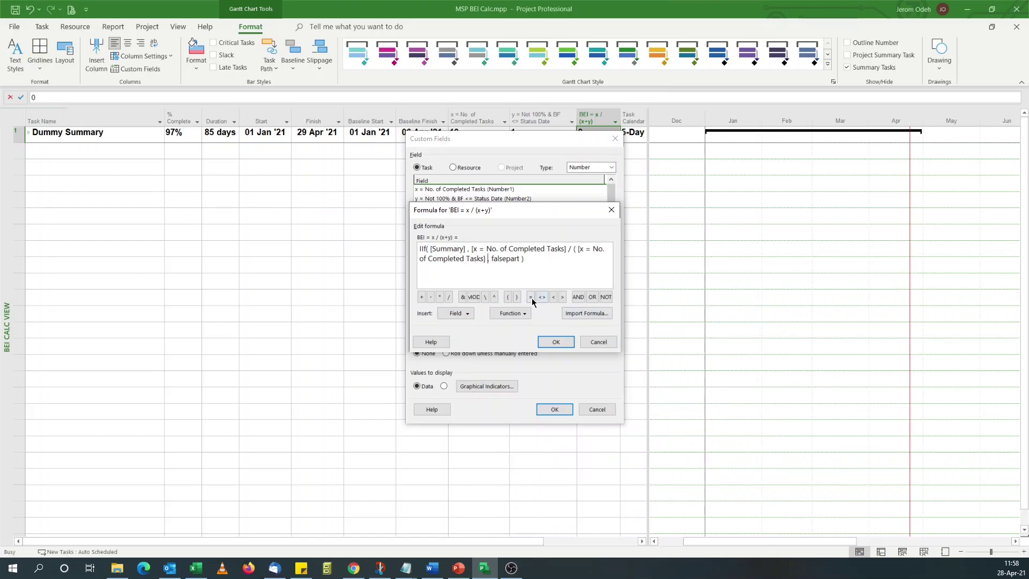
{"action": "left_click", "coordinate": [422, 297]}
{"action": "left_click", "coordinate": [456, 313]}
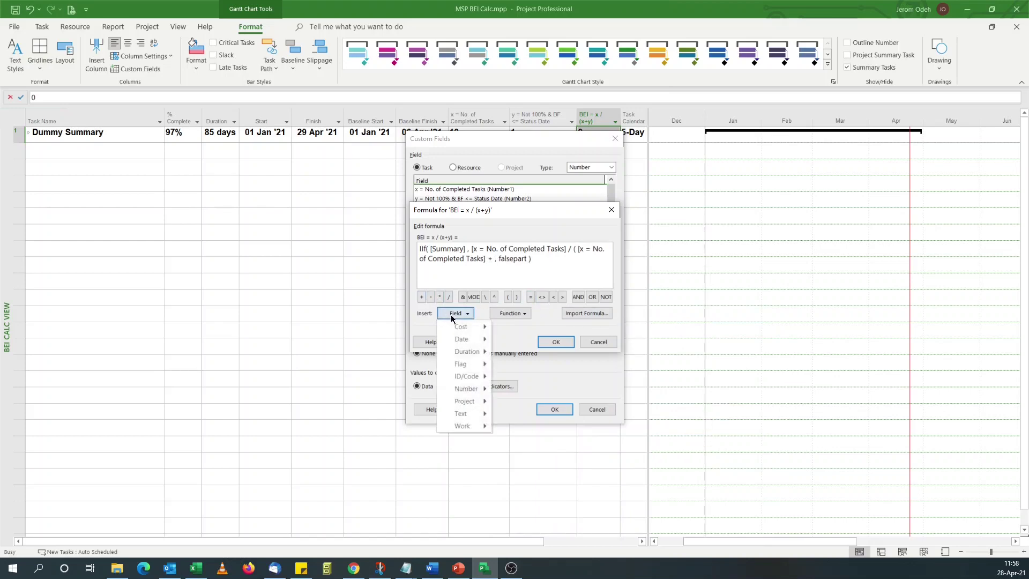
{"action": "mouse_move", "coordinate": [474, 390]}
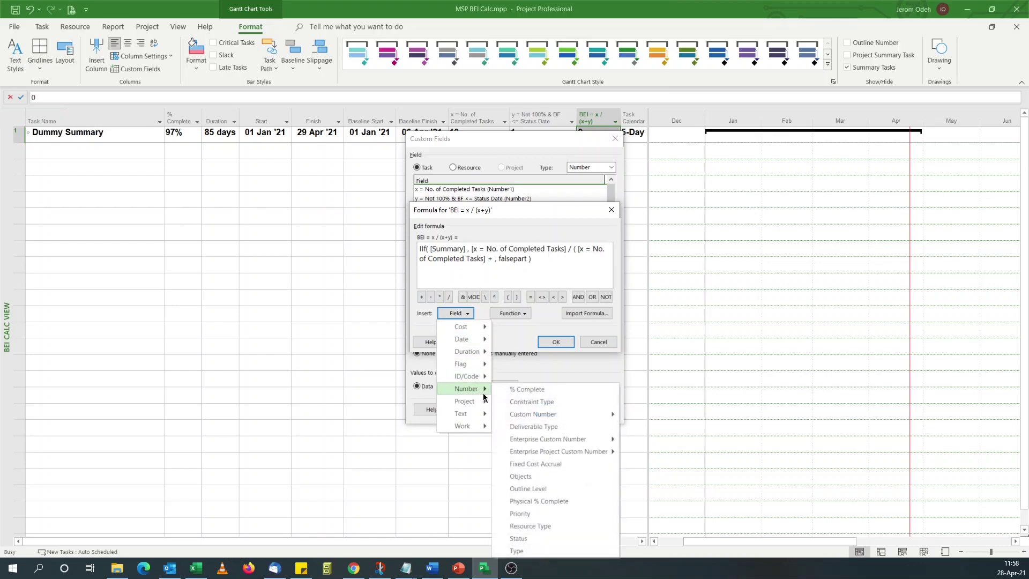
{"action": "mouse_move", "coordinate": [542, 415]}
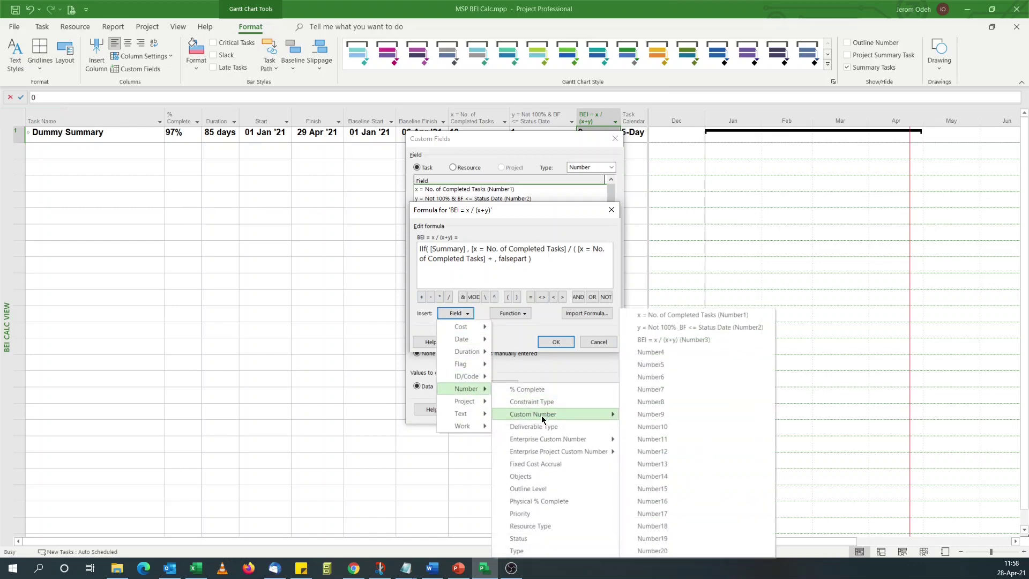
{"action": "left_click", "coordinate": [707, 330]}
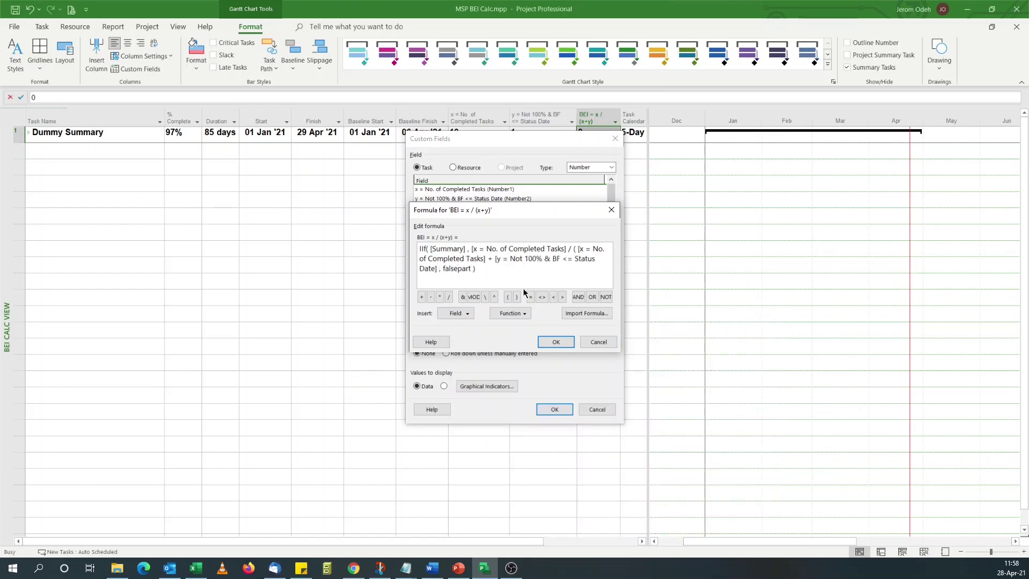
{"action": "left_click", "coordinate": [518, 298]}
Replace the falsepart placeholder with 0.
{"action": "left_click", "coordinate": [446, 268]}
{"action": "left_click_drag", "start_coordinate": [448, 267], "coordinate": [476, 269]}
{"action": "type", "text": "0"}
Accept the BEI formula with summary rows using it, so Dummy Summary's BEI shows 0.91.
{"action": "left_click", "coordinate": [556, 342]}
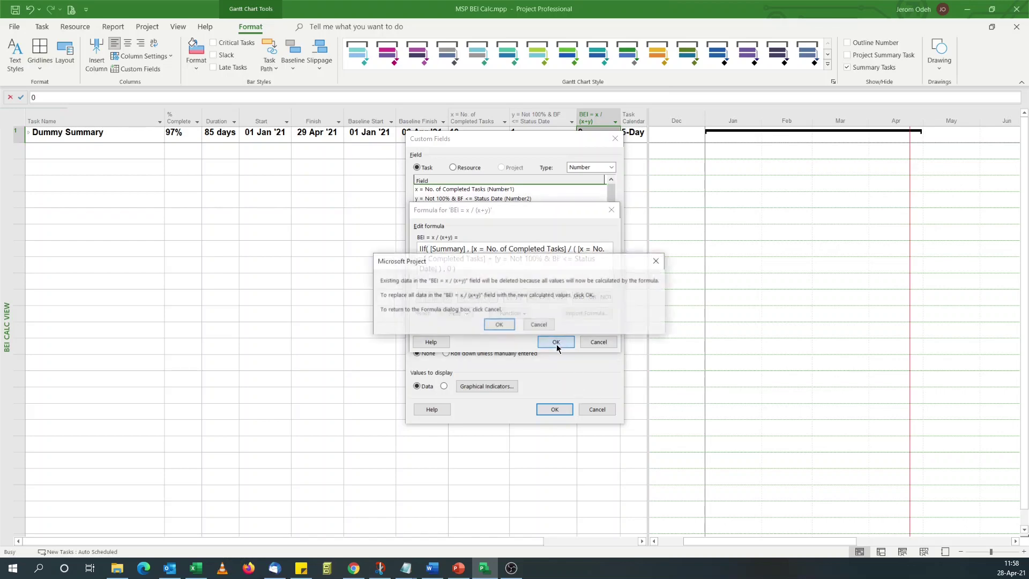
{"action": "left_click", "coordinate": [499, 325]}
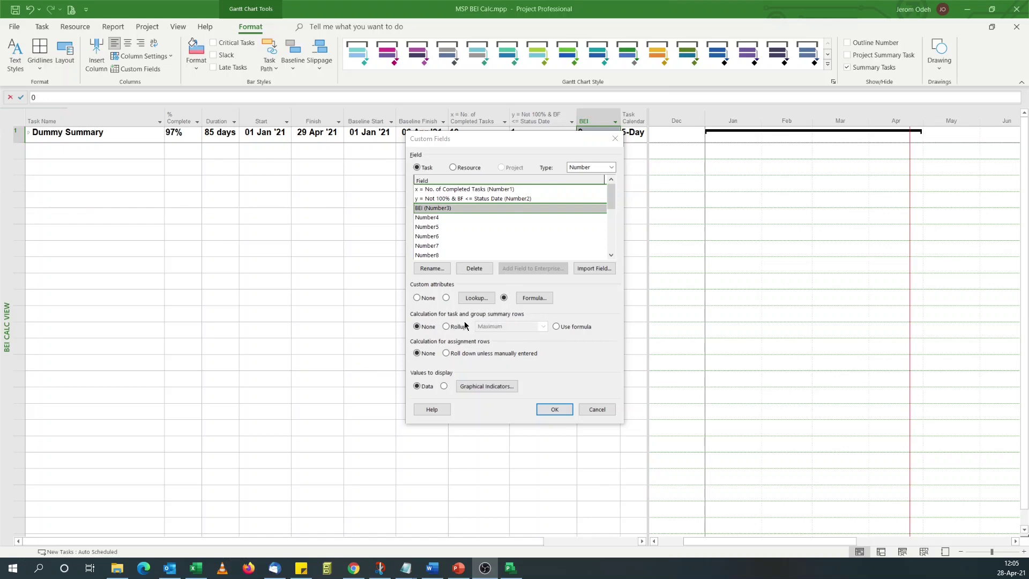
{"action": "left_click", "coordinate": [558, 327]}
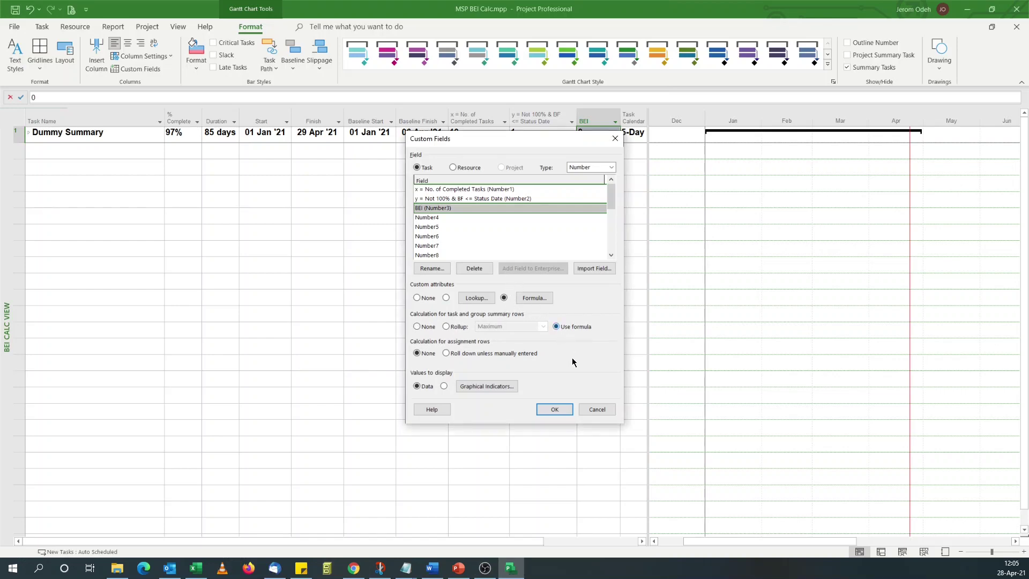
{"action": "left_click", "coordinate": [556, 411]}
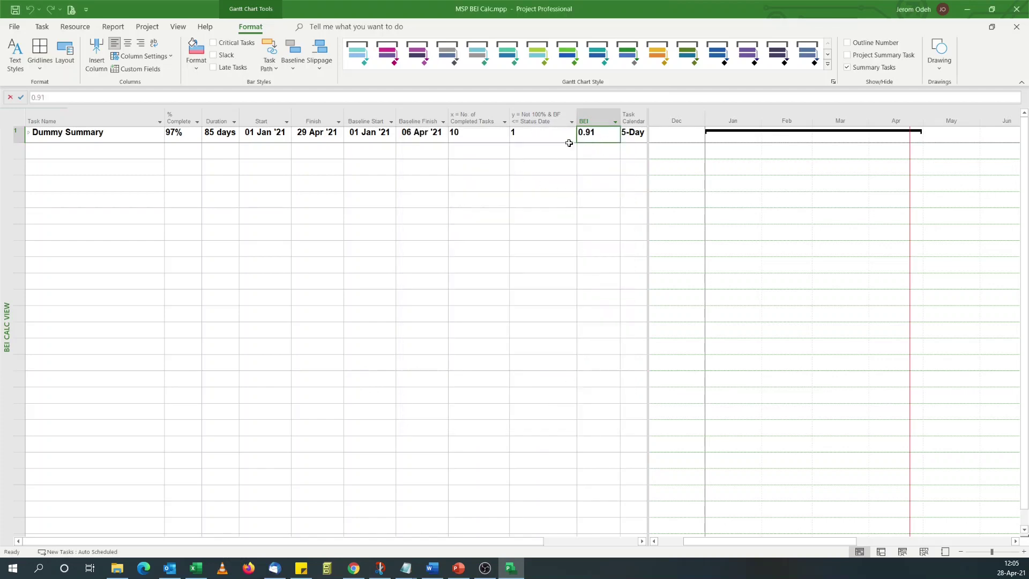
Check the BEI Calculation slide, then drag the table edge in to end after BEI.
{"action": "left_click", "coordinate": [457, 571]}
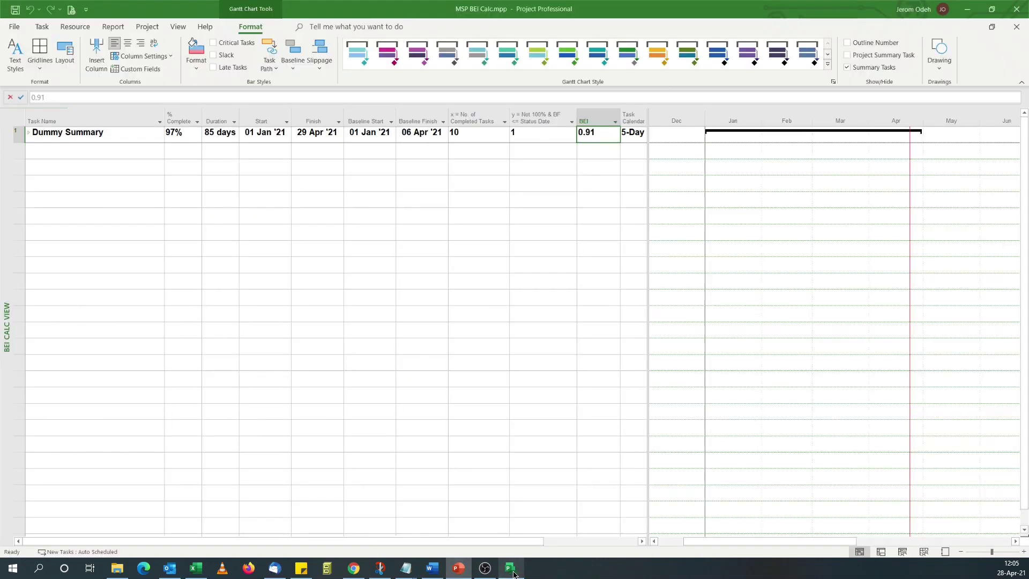
{"action": "left_click", "coordinate": [511, 569]}
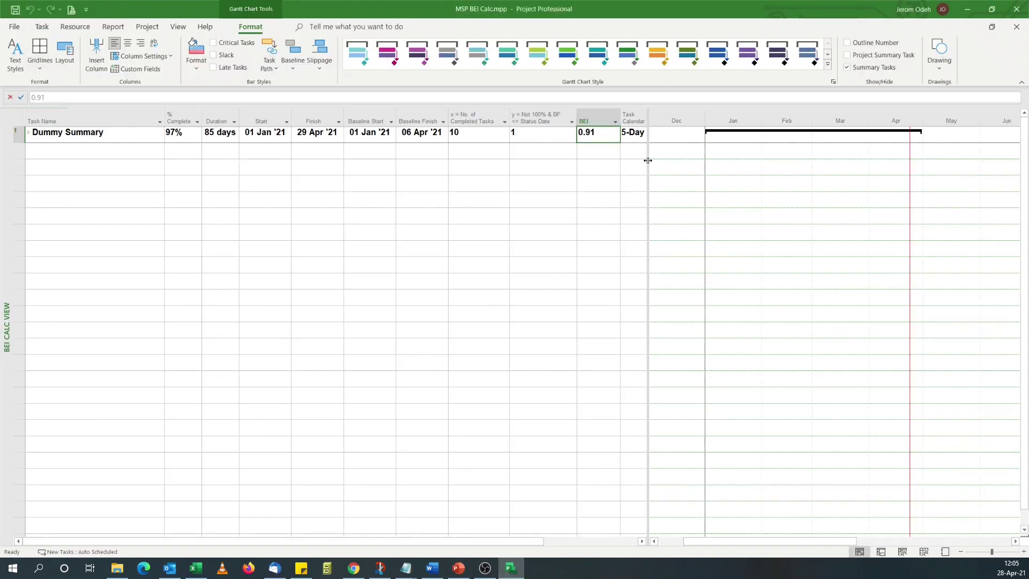
{"action": "left_click_drag", "start_coordinate": [648, 161], "coordinate": [623, 161]}
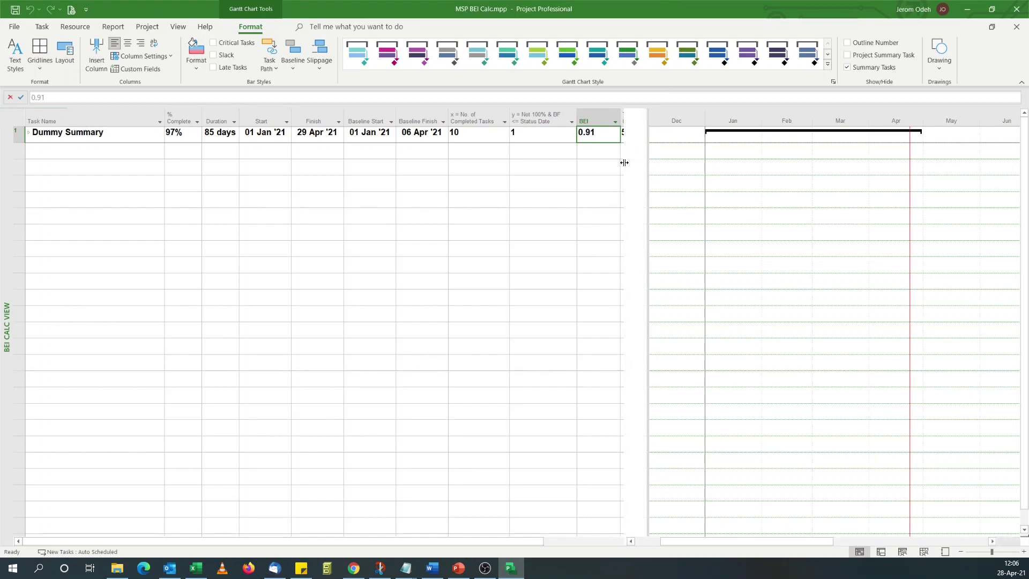
{"action": "left_click", "coordinate": [568, 165]}
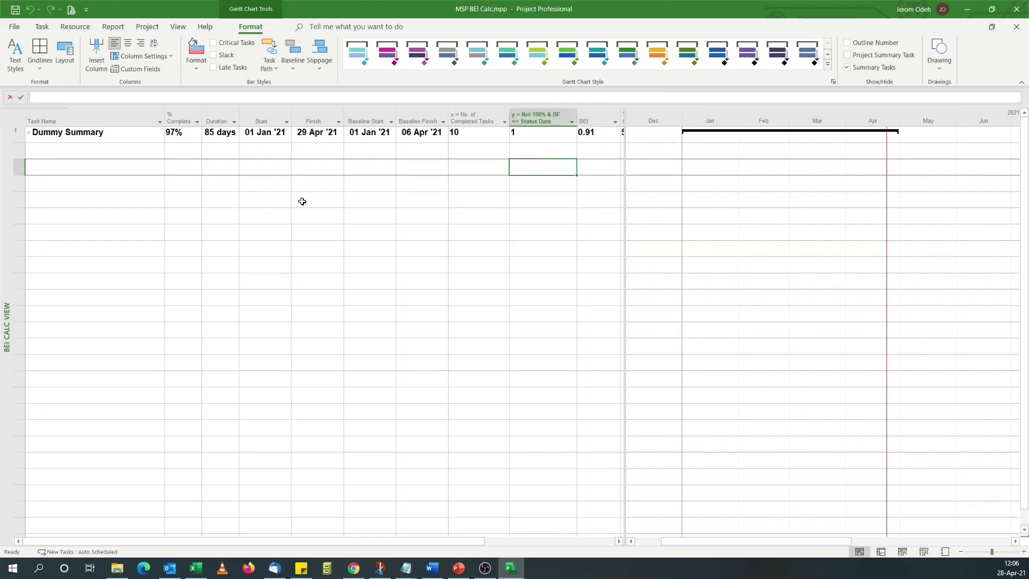
Browse the Gantt Chart views list and dismiss it, keeping BEI Calc View active.
{"action": "left_click", "coordinate": [42, 29]}
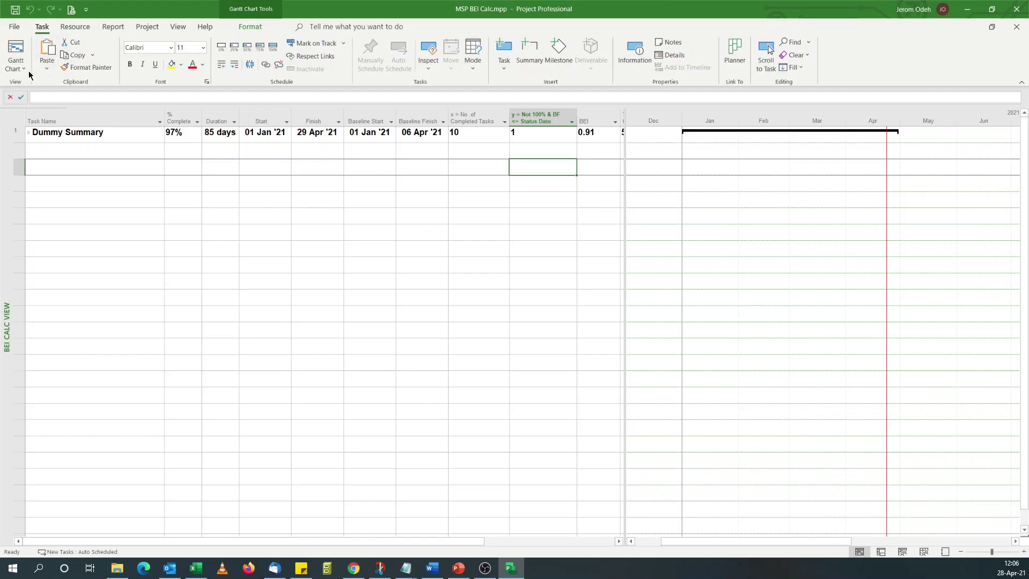
{"action": "left_click", "coordinate": [16, 65]}
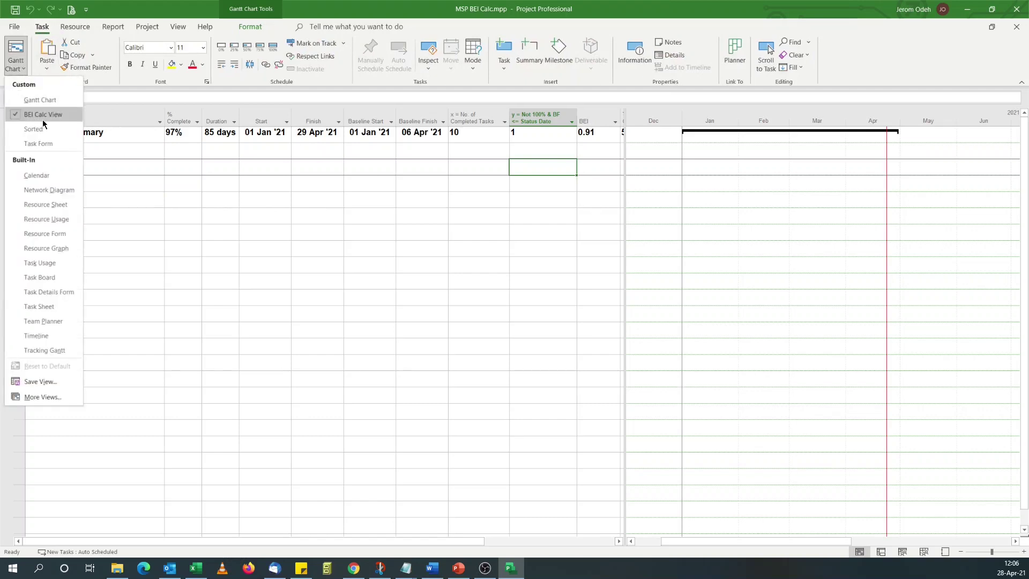
{"action": "left_click", "coordinate": [281, 215]}
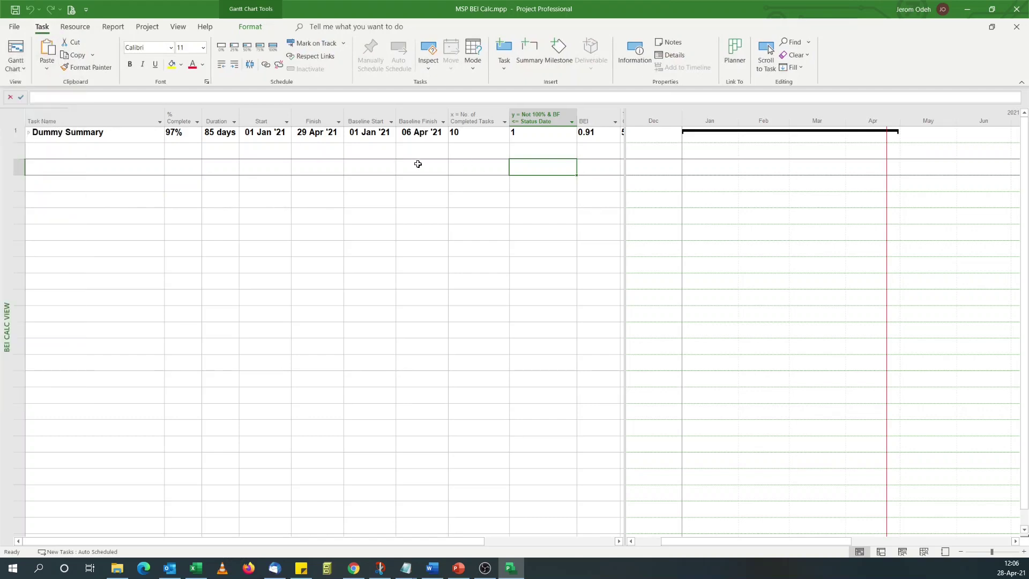